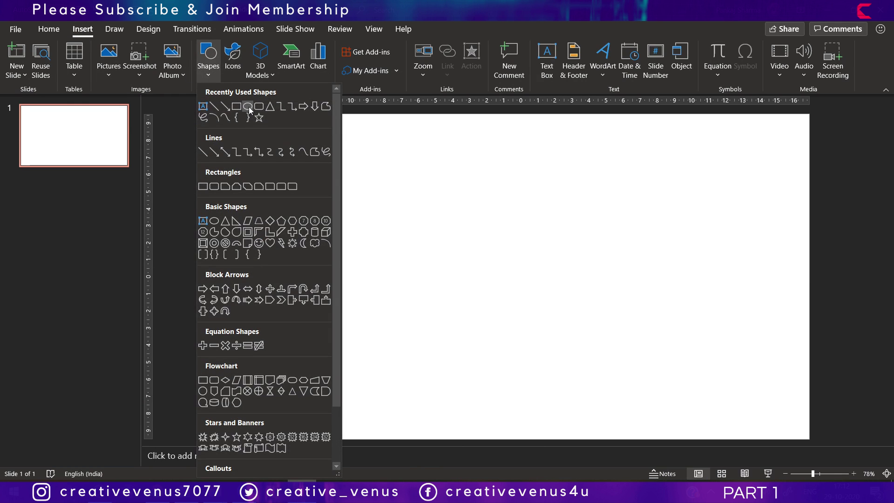
# Draw a circle about 7.92 cm in diameter on the upper middle of the slide and remove its outline.
pyautogui.click(249, 106)
pyautogui.moveTo(449, 195)
pyautogui.mouseDown()
pyautogui.moveTo(517, 221)
pyautogui.moveTo(511, 210)
pyautogui.moveTo(521, 208)
pyautogui.mouseUp()
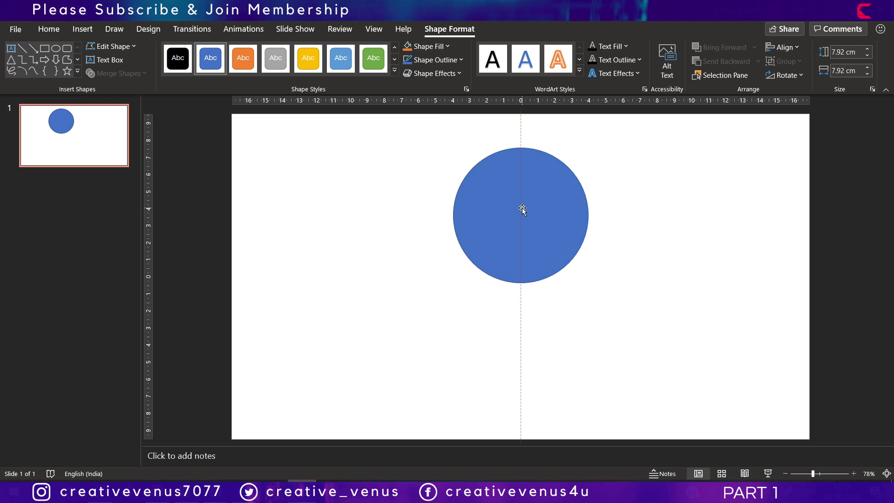
pyautogui.click(461, 60)
pyautogui.click(438, 221)
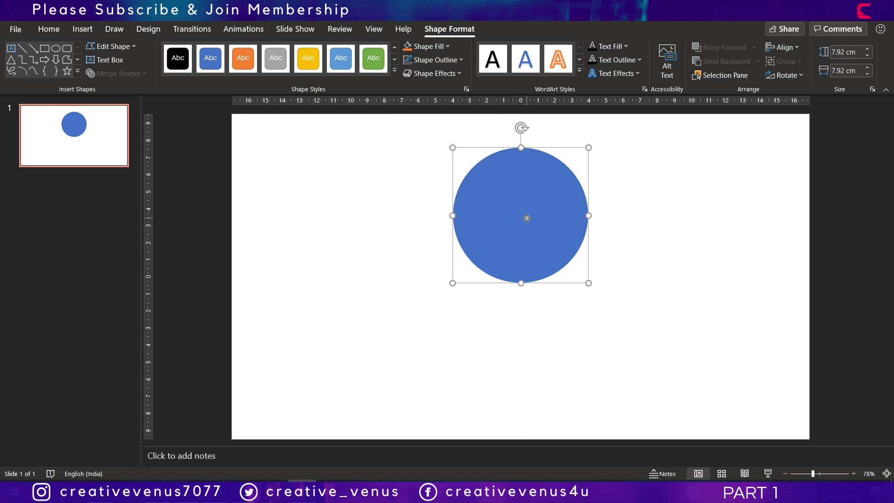
# Open the circle's shape formatting and apply a linear gradient fill running straight down at 90°.
pyautogui.rightClick(520, 216)
pyautogui.click(589, 450)
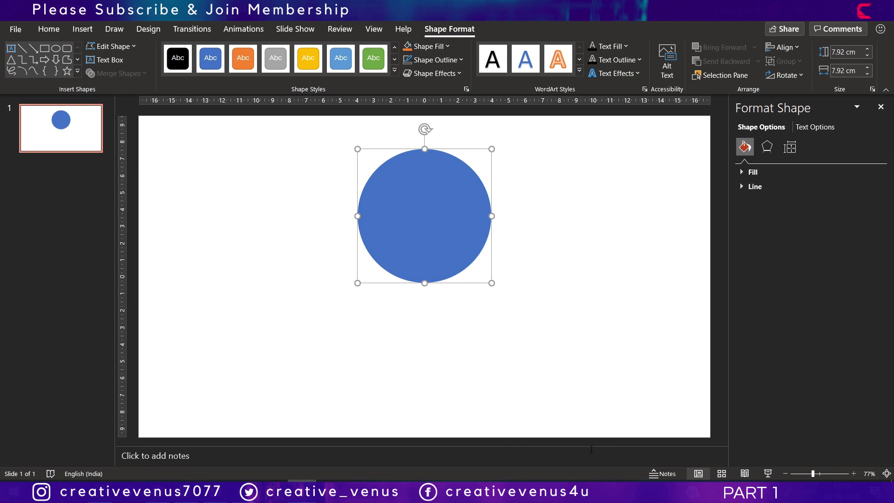
pyautogui.click(755, 172)
pyautogui.click(764, 215)
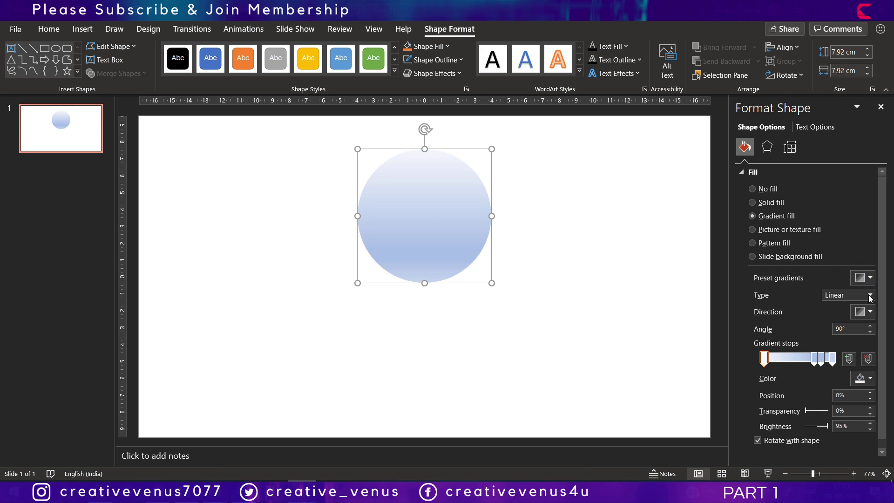
pyautogui.click(870, 312)
pyautogui.click(782, 335)
# Set the first gradient stop, at 0%, to a custom deep blue.
pyautogui.click(863, 380)
pyautogui.click(836, 353)
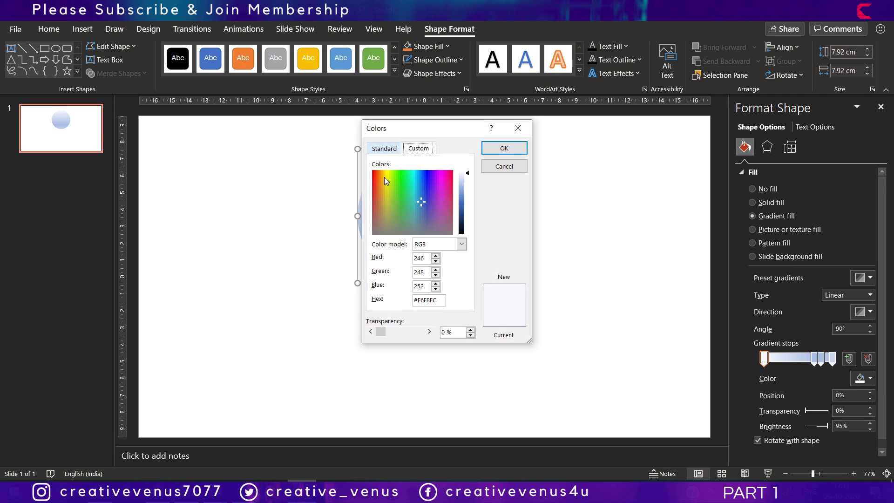
pyautogui.click(384, 148)
pyautogui.click(418, 149)
pyautogui.click(423, 179)
pyautogui.moveTo(468, 173); pyautogui.dragTo(469, 211)
pyautogui.click(521, 153)
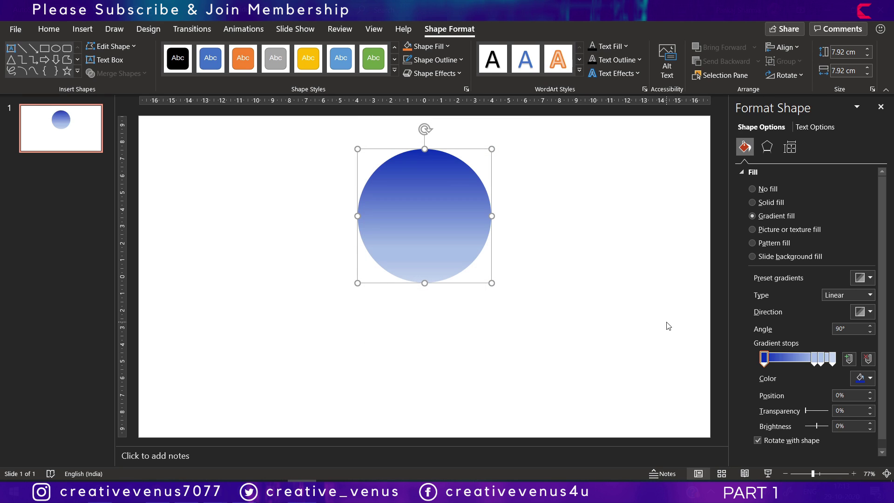
# Set the gradient stop at 74% to the custom cyan #31DEE7.
pyautogui.click(813, 360)
pyautogui.click(871, 378)
pyautogui.click(823, 354)
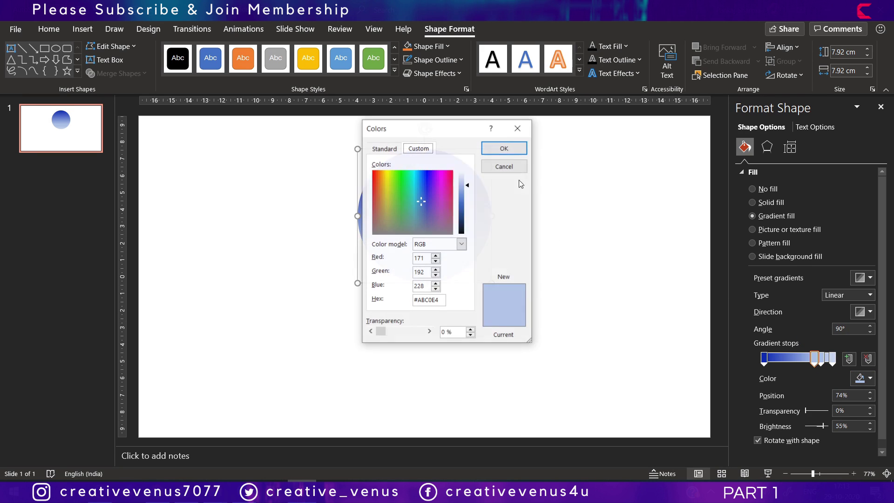
pyautogui.moveTo(421, 202); pyautogui.dragTo(413, 184)
pyautogui.click(468, 200)
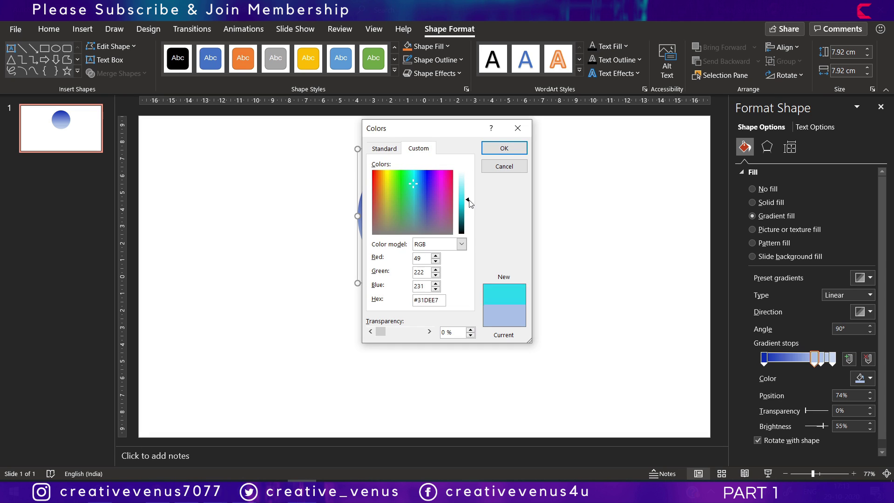
pyautogui.click(503, 150)
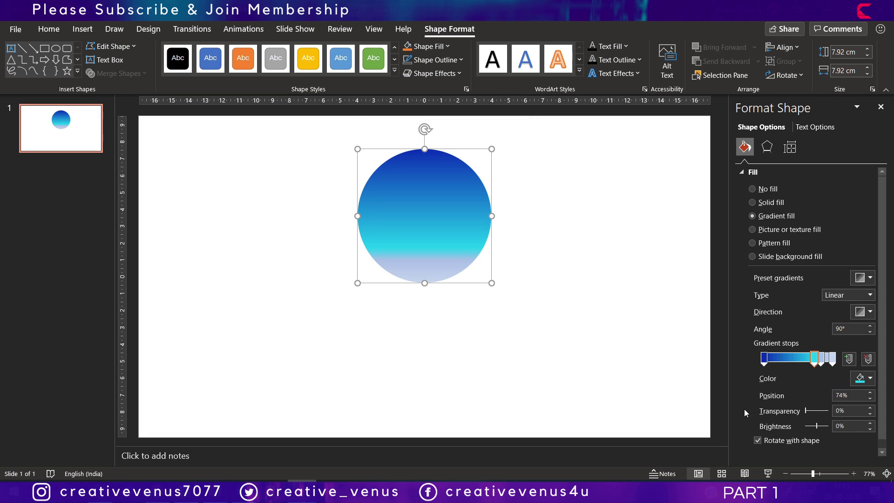
# Set the gradient stop at 83% to a custom medium purple.
pyautogui.click(822, 362)
pyautogui.click(870, 378)
pyautogui.click(813, 352)
pyautogui.moveTo(425, 200); pyautogui.dragTo(465, 194)
pyautogui.click(504, 148)
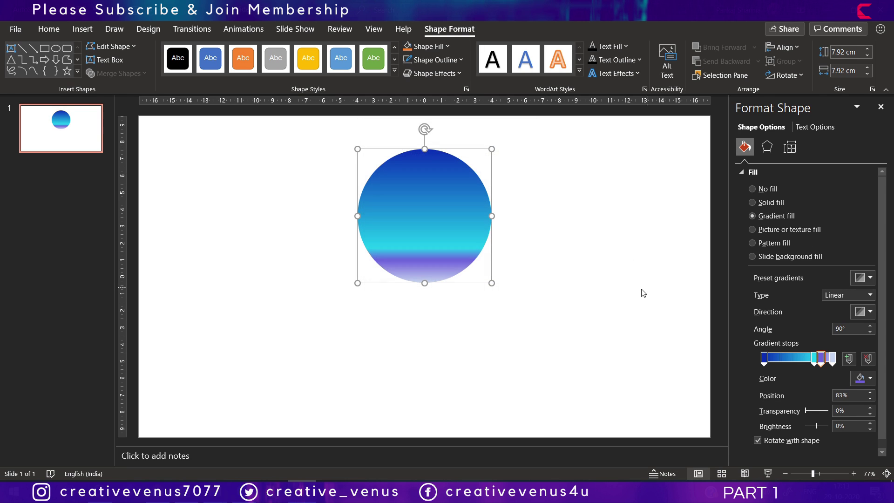
# Set the last gradient stop, at 100%, to a custom dark purple.
pyautogui.click(833, 359)
pyautogui.click(865, 380)
pyautogui.click(813, 355)
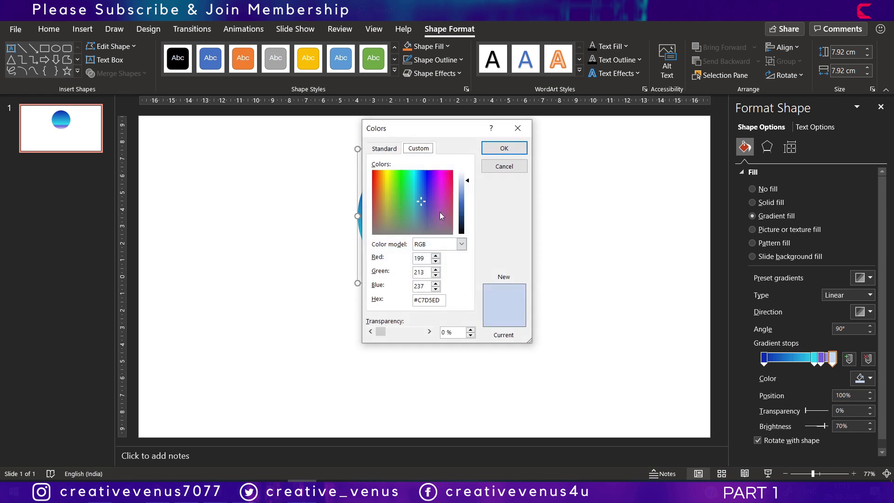
pyautogui.moveTo(425, 200); pyautogui.dragTo(466, 219)
pyautogui.click(504, 149)
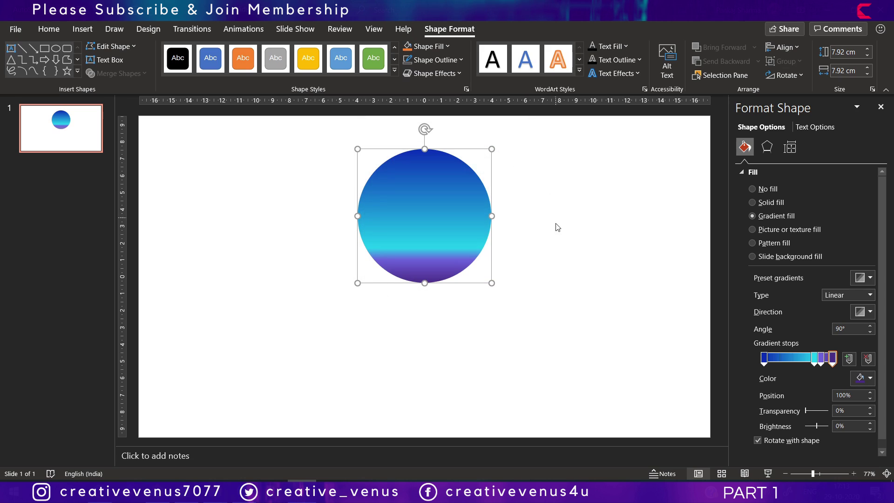
# Change the circle's gradient type to Radial and shift the cyan stop slightly toward the blue end.
pyautogui.click(869, 295)
pyautogui.click(855, 317)
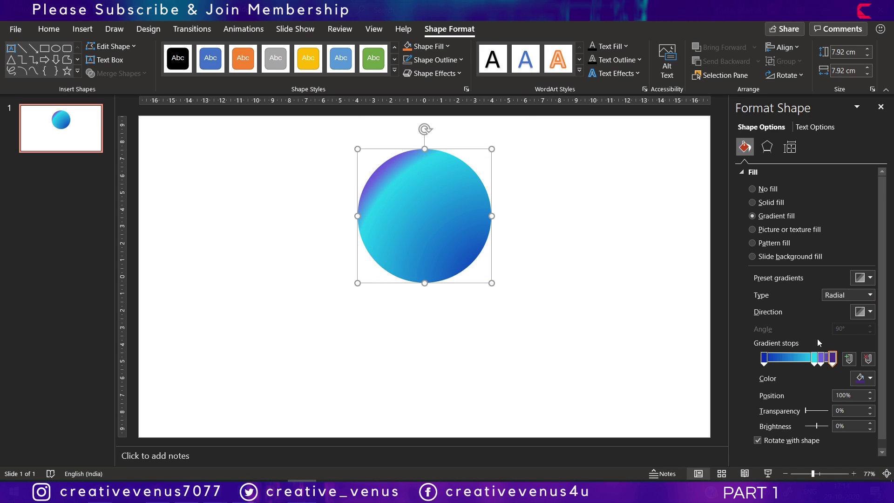
pyautogui.moveTo(815, 358); pyautogui.dragTo(810, 366)
pyautogui.click(585, 215)
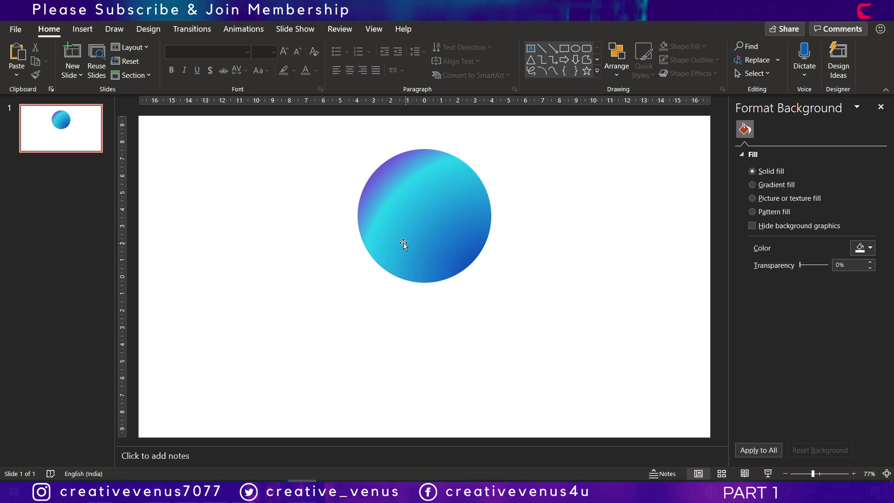
# Draw a second circle about 9.83 cm in diameter, centred on the gradient circle, with no outline.
pyautogui.click(83, 29)
pyautogui.click(205, 75)
pyautogui.click(254, 113)
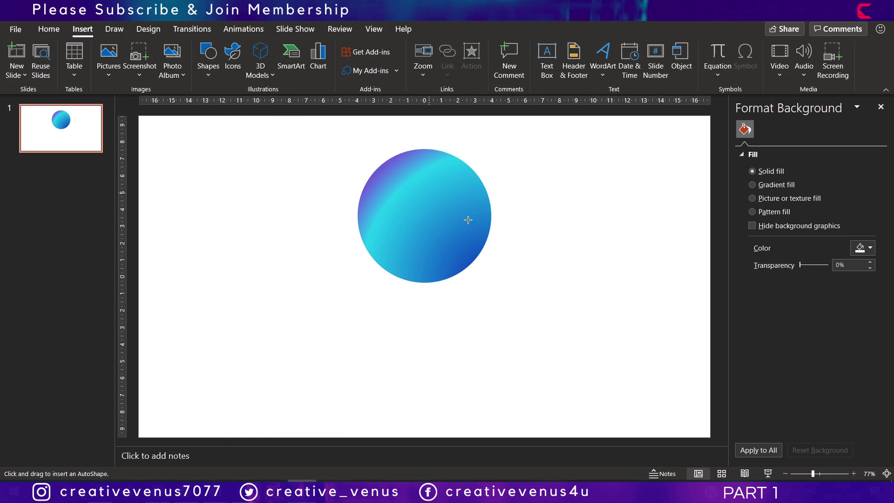
pyautogui.moveTo(417, 207); pyautogui.dragTo(499, 293)
pyautogui.moveTo(415, 190); pyautogui.dragTo(423, 200)
pyautogui.click(755, 314)
# Send the larger circle behind the gradient circle and fill it with solid very light gray.
pyautogui.rightClick(478, 203)
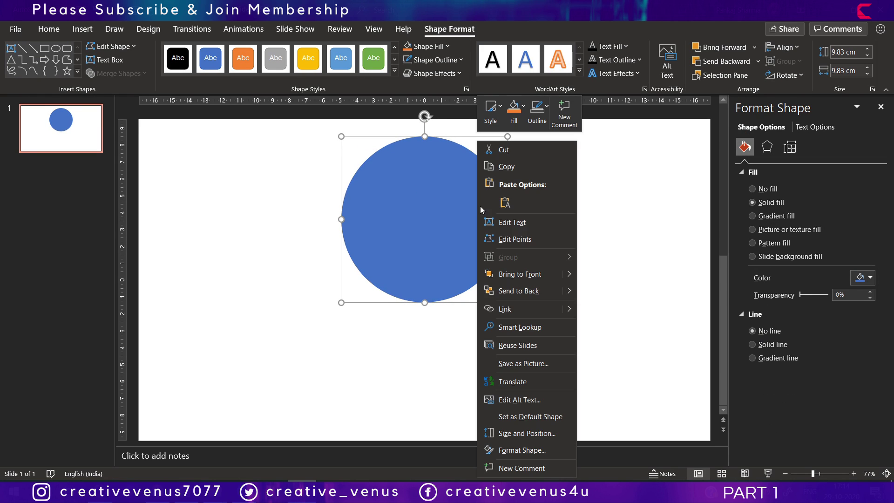
pyautogui.press('Escape')
pyautogui.click(871, 279)
pyautogui.click(806, 322)
# Apply the Inside: Center shadow preset to the light gray circle and change the shadow colour.
pyautogui.click(767, 147)
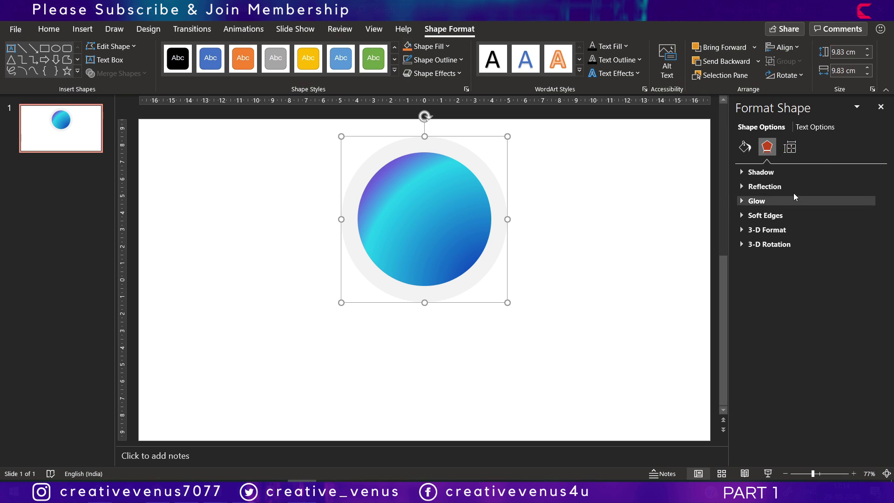
pyautogui.click(776, 171)
pyautogui.click(862, 187)
pyautogui.click(800, 284)
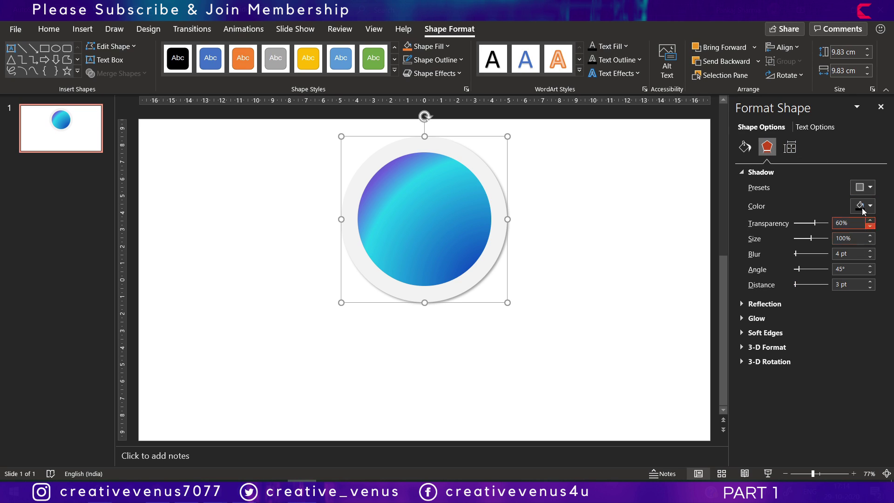
pyautogui.click(862, 188)
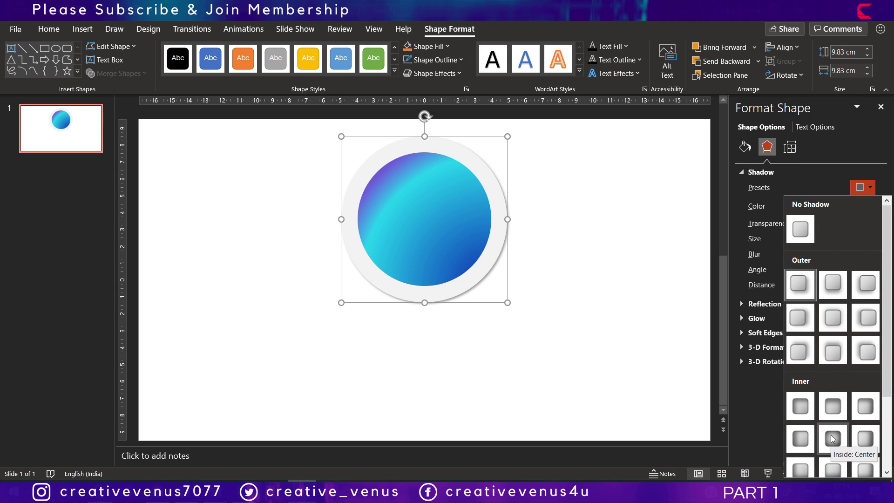
pyautogui.click(833, 438)
pyautogui.click(863, 206)
pyautogui.click(839, 268)
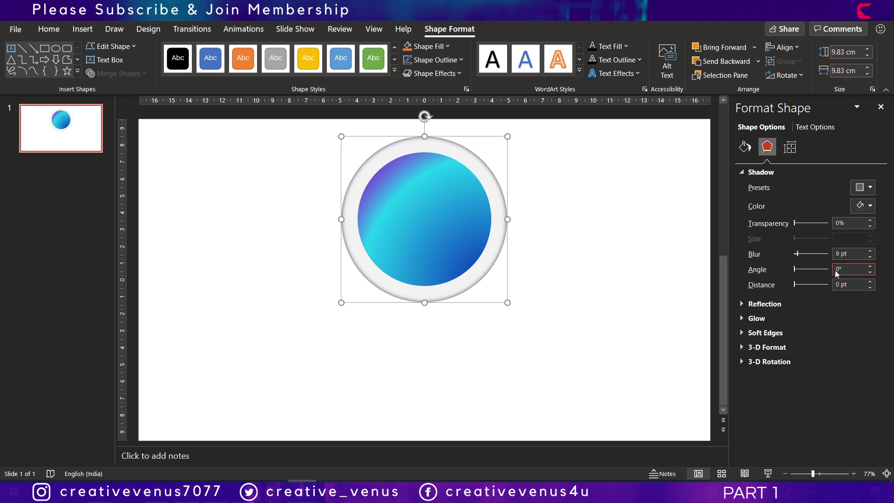
# Set the inner shadow's blur to 20 pt and its transparency to 74%.
pyautogui.moveTo(797, 225); pyautogui.dragTo(807, 224)
pyautogui.moveTo(796, 254); pyautogui.dragTo(803, 255)
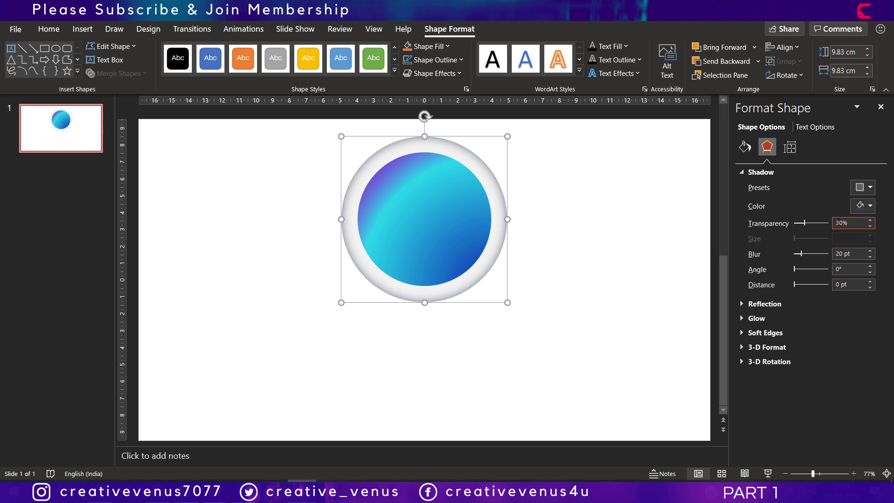
pyautogui.moveTo(808, 224); pyautogui.dragTo(820, 223)
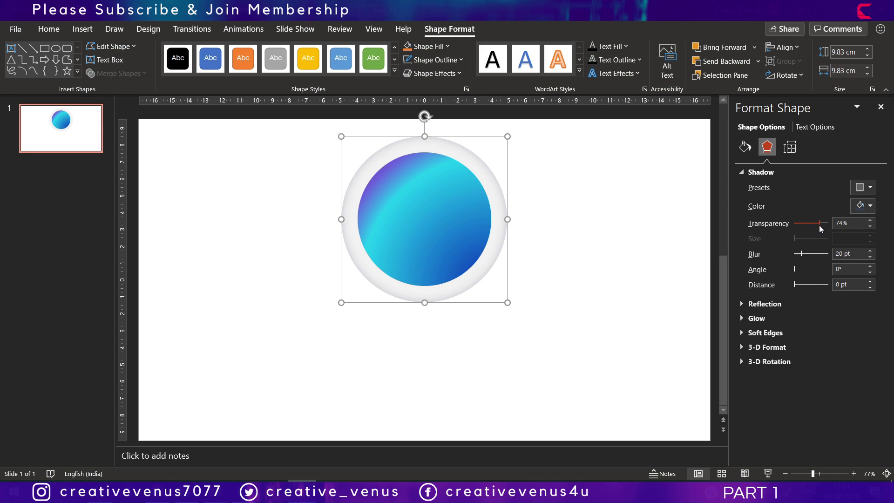
# Switch the larger circle to a pattern fill using light gray shades for its foreground and background.
pyautogui.click(745, 147)
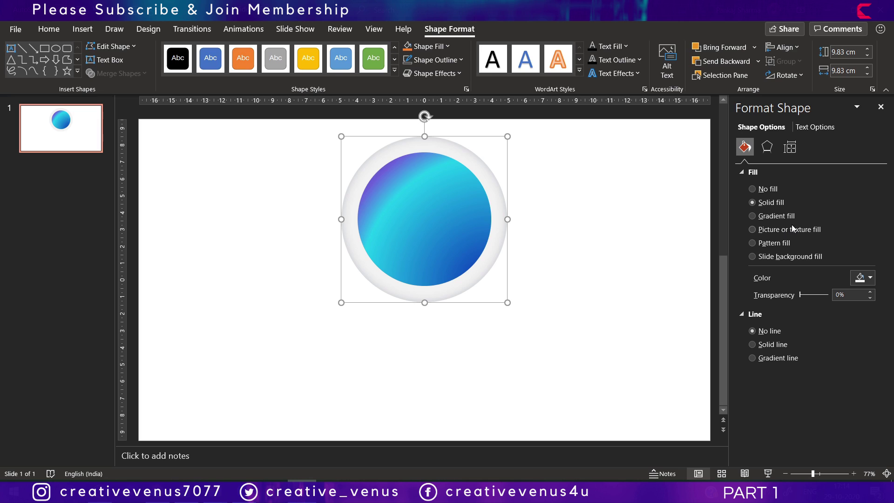
pyautogui.click(774, 242)
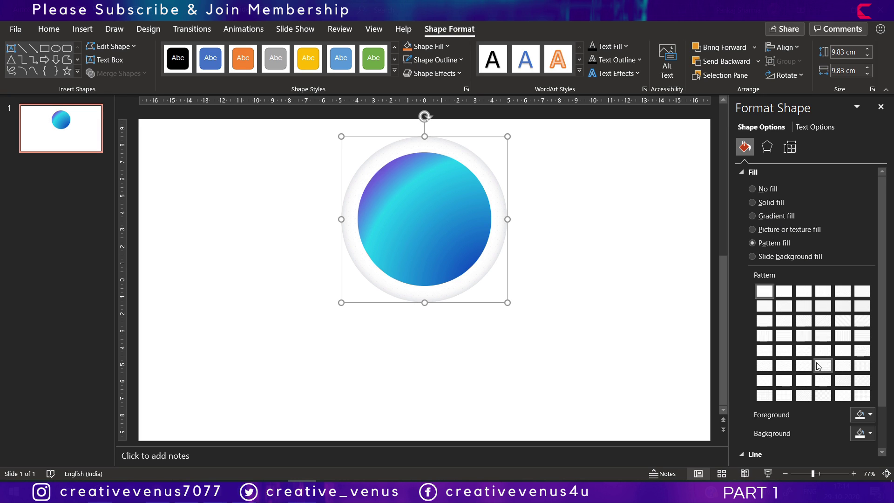
pyautogui.click(863, 433)
pyautogui.click(803, 279)
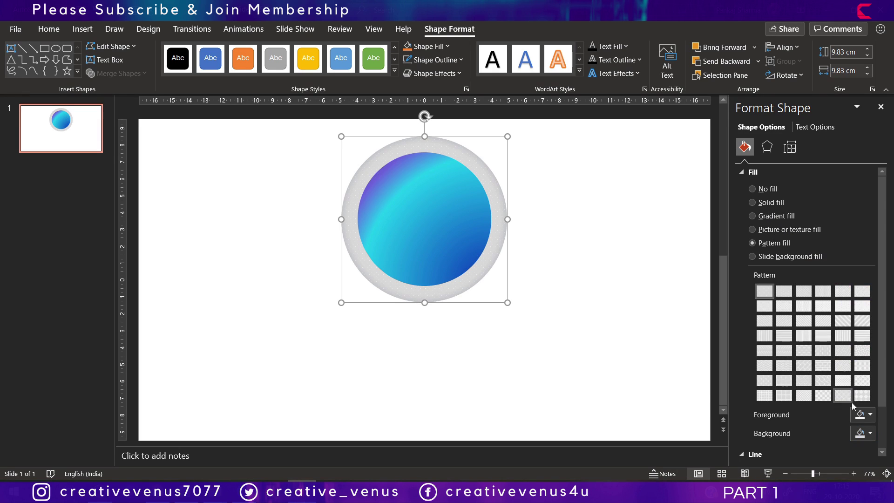
pyautogui.click(863, 414)
pyautogui.click(804, 261)
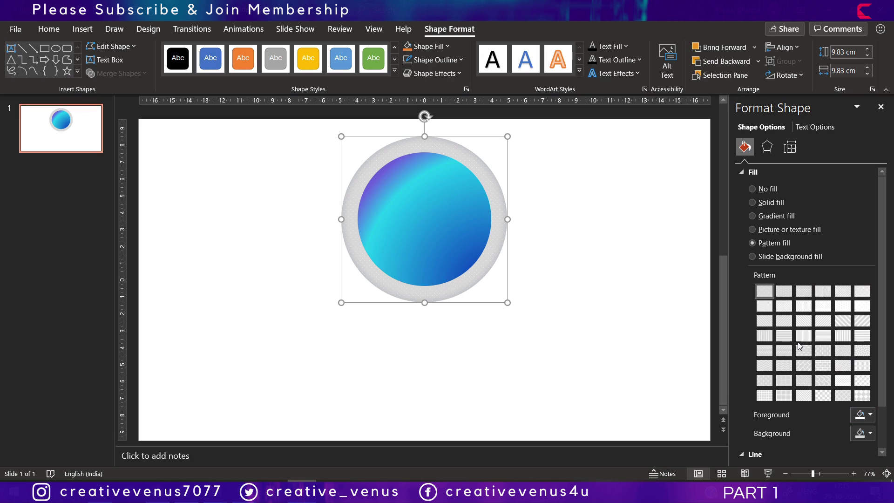
pyautogui.click(799, 321)
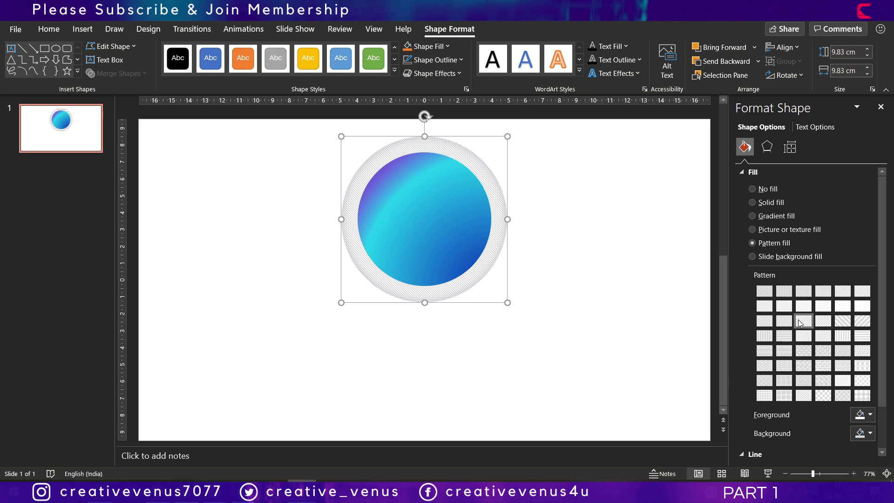
pyautogui.click(823, 321)
pyautogui.click(824, 340)
# Choose the small grid pattern for the larger circle and give it a lighter background colour.
pyautogui.click(766, 399)
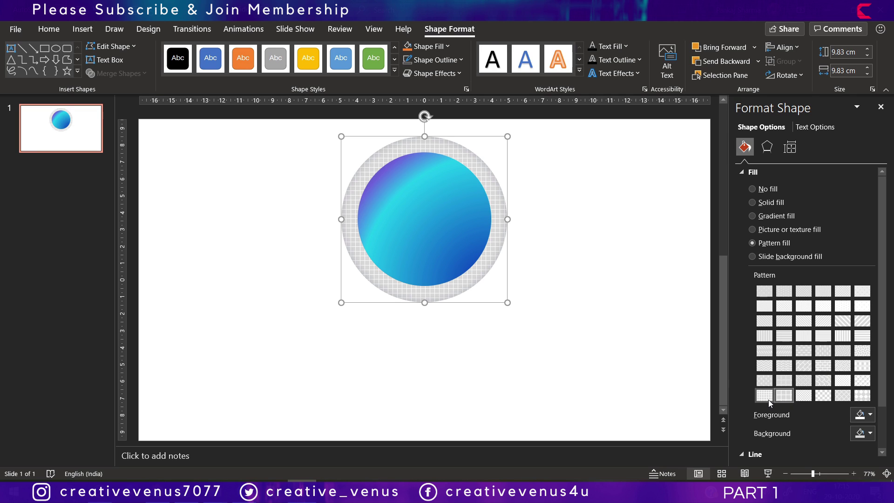
pyautogui.click(869, 433)
pyautogui.click(803, 298)
pyautogui.click(574, 254)
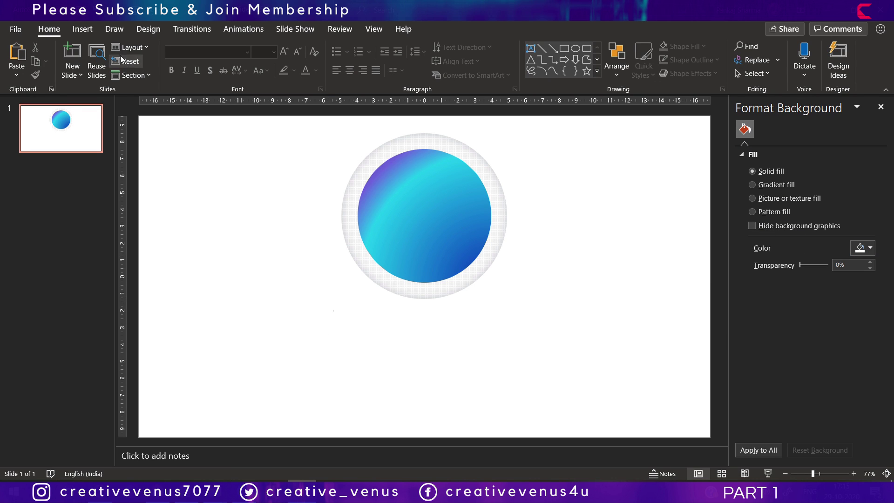
# Draw a third circle about 11.19 cm in diameter, centred on the other two, and remove its fill.
pyautogui.click(83, 29)
pyautogui.click(214, 77)
pyautogui.click(247, 110)
pyautogui.moveTo(421, 222)
pyautogui.mouseDown()
pyautogui.moveTo(595, 349)
pyautogui.moveTo(586, 355)
pyautogui.mouseUp()
pyautogui.moveTo(520, 327)
pyautogui.mouseDown()
pyautogui.moveTo(436, 220)
pyautogui.moveTo(426, 231)
pyautogui.mouseUp()
pyautogui.moveTo(494, 294); pyautogui.dragTo(517, 317)
pyautogui.moveTo(419, 232); pyautogui.dragTo(421, 230)
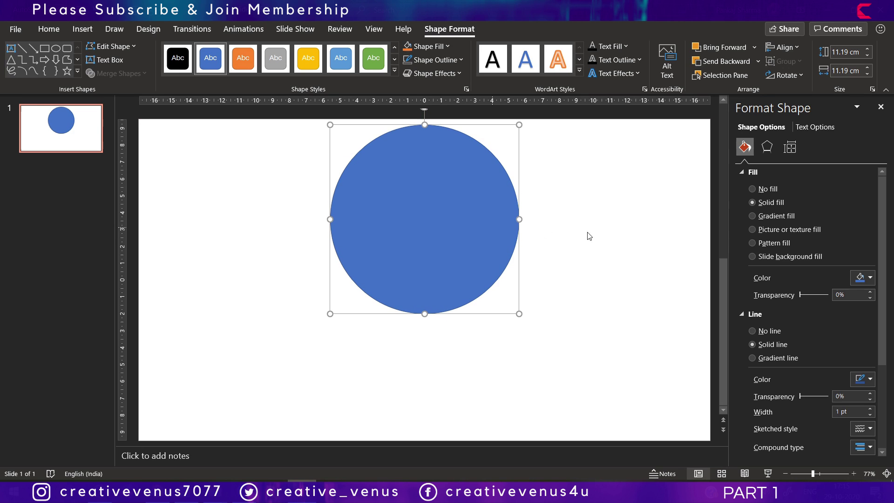
pyautogui.click(766, 188)
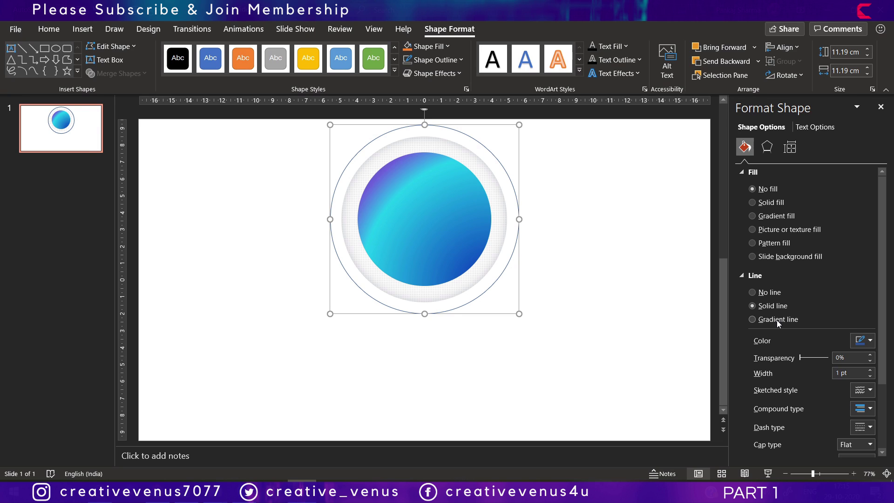
# Give the outermost circle a gradient outline with dark blue, purple and cyan stops, placing the middle stop at 42%.
pyautogui.click(778, 320)
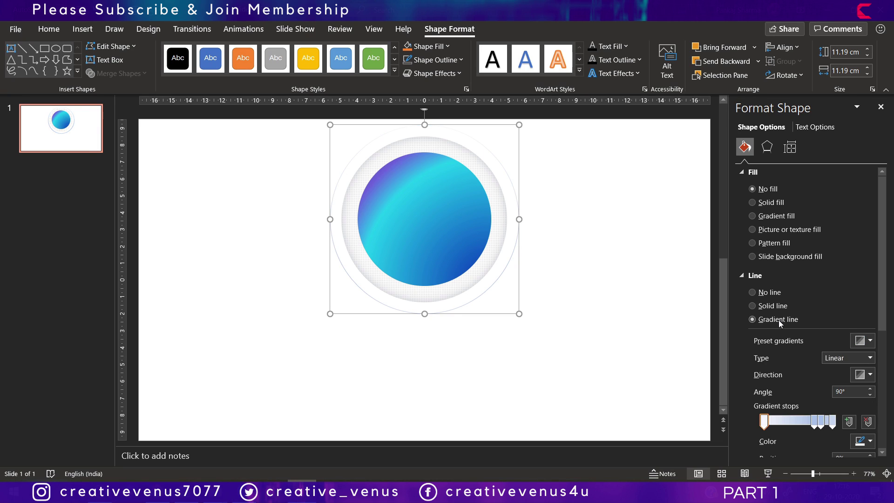
pyautogui.click(869, 422)
pyautogui.click(869, 422)
pyautogui.click(869, 423)
pyautogui.click(804, 421)
pyautogui.click(861, 442)
pyautogui.click(833, 399)
pyautogui.click(861, 441)
pyautogui.click(813, 399)
pyautogui.click(843, 421)
pyautogui.click(861, 441)
pyautogui.click(831, 400)
pyautogui.click(803, 421)
pyautogui.moveTo(802, 421); pyautogui.dragTo(793, 421)
# Give the outermost circle's outline gradient a diagonal linear direction at 45° and a width of 1.5 pt.
pyautogui.click(868, 376)
pyautogui.click(756, 399)
pyautogui.scroll(-2, 881, 332)
pyautogui.click(871, 346)
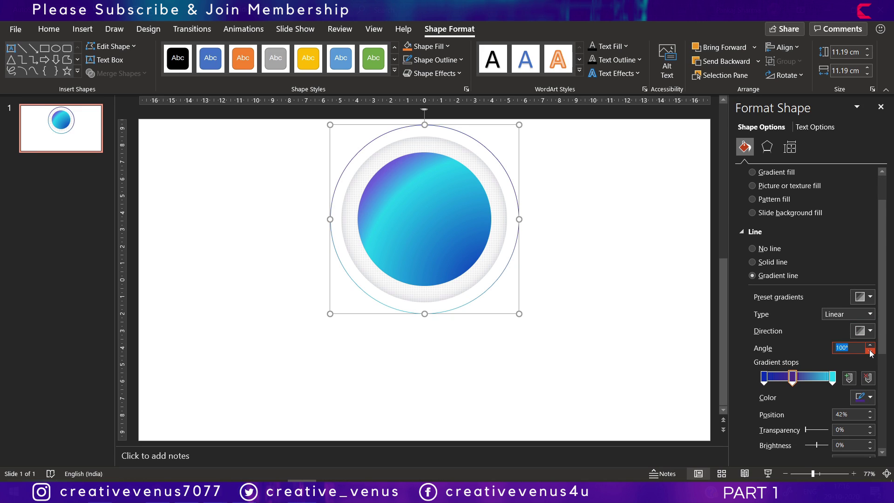
pyautogui.click(870, 330)
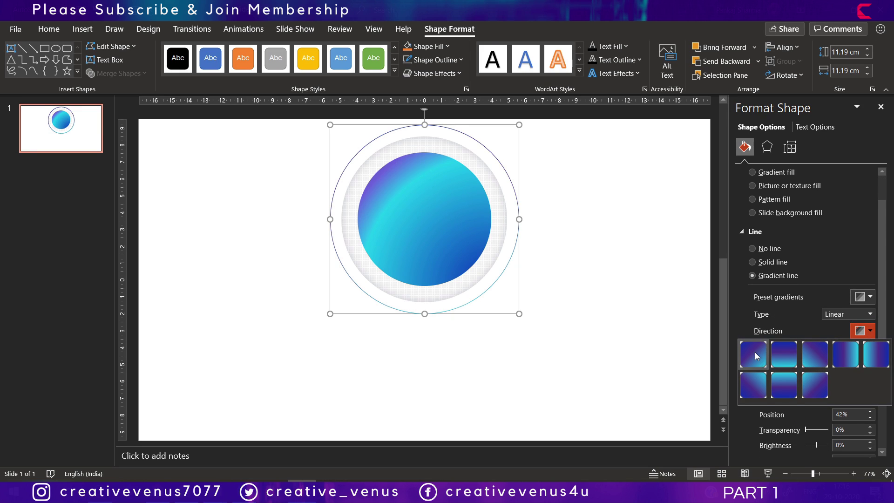
pyautogui.click(756, 353)
pyautogui.scroll(-2, 817, 422)
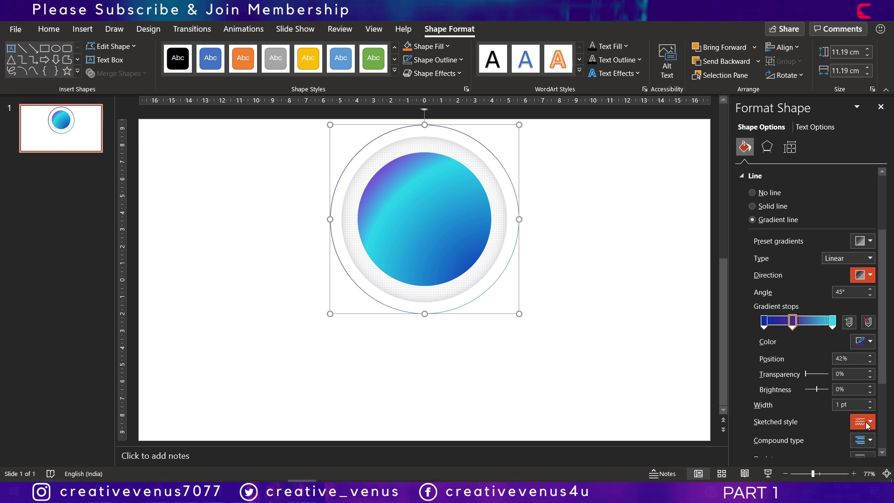
pyautogui.click(870, 403)
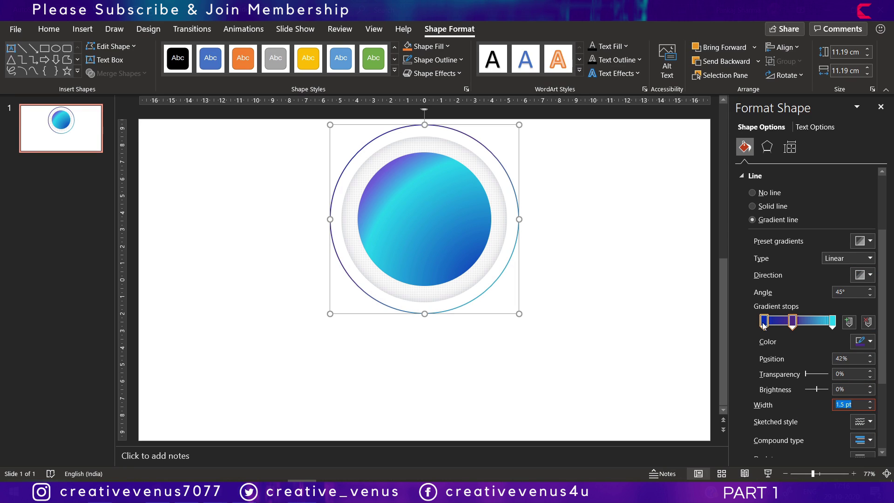
# Change the outermost circle's outline gradient to the Path type with only dark blue and cyan stops, placing cyan at 87%.
pyautogui.moveTo(762, 324); pyautogui.dragTo(766, 325)
pyautogui.moveTo(832, 323)
pyautogui.mouseDown()
pyautogui.moveTo(812, 324)
pyautogui.moveTo(845, 325)
pyautogui.moveTo(786, 329)
pyautogui.moveTo(831, 321)
pyautogui.moveTo(788, 321)
pyautogui.moveTo(824, 330)
pyautogui.mouseUp()
pyautogui.click(860, 258)
pyautogui.click(845, 304)
pyautogui.click(869, 323)
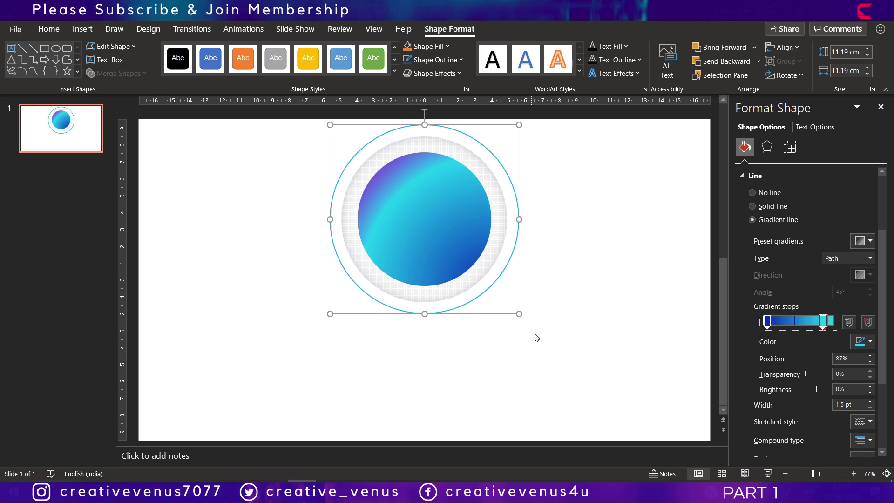
# Reduce the outline width of the outermost circle to a thin line.
pyautogui.click(468, 305)
pyautogui.click(871, 409)
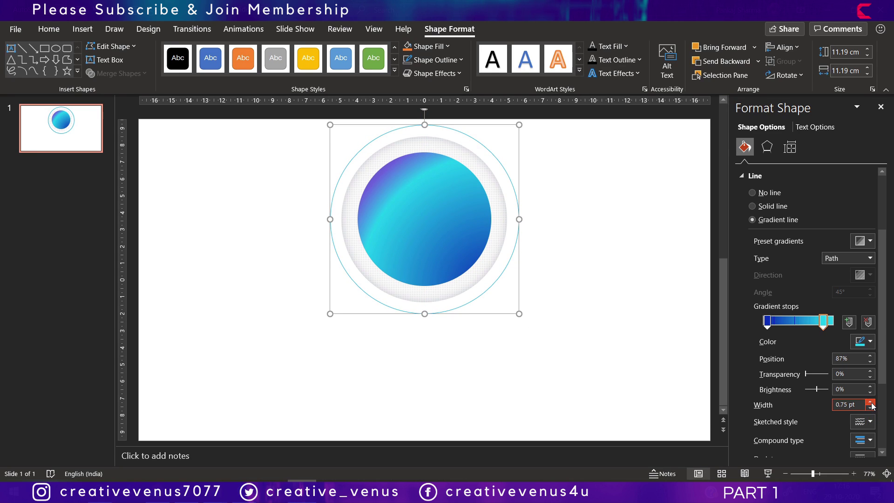
pyautogui.click(870, 402)
pyautogui.click(554, 346)
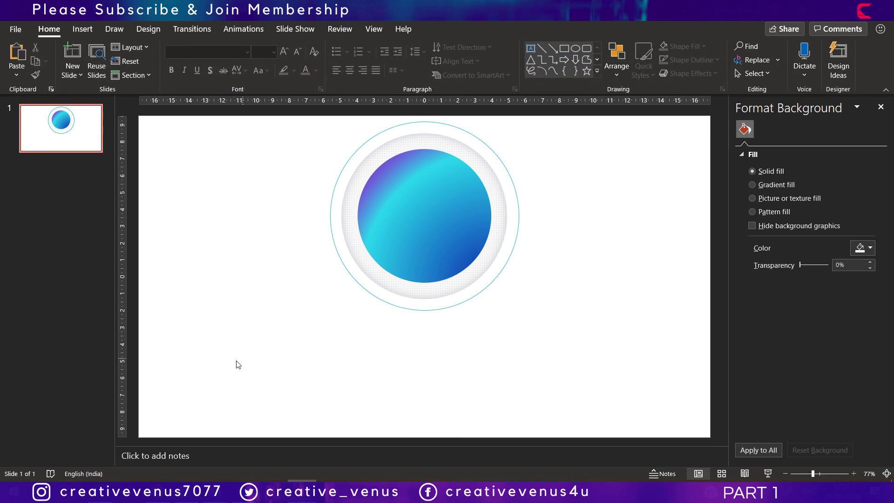
# Group the three concentric circles, scale the group down and keep it centred in the slide's upper half.
pyautogui.moveTo(233, 367); pyautogui.dragTo(614, 111)
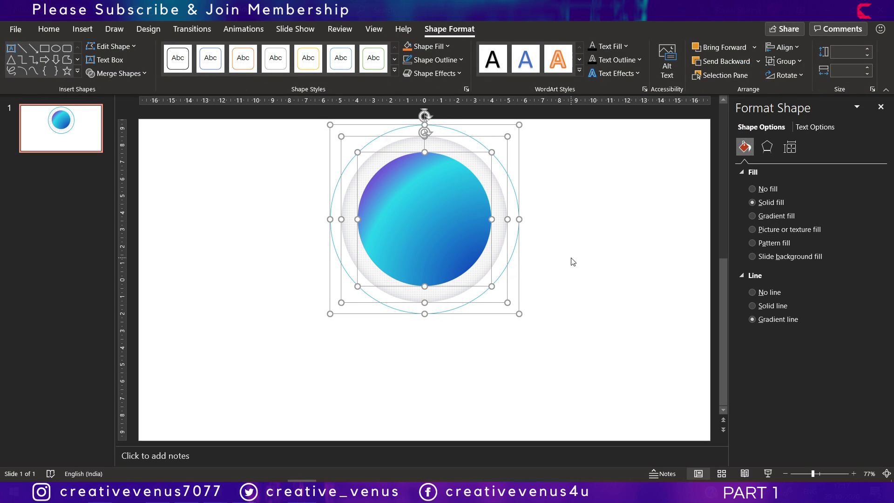
pyautogui.hotkey('ctrl', 'g')
pyautogui.moveTo(425, 199); pyautogui.dragTo(425, 215)
pyautogui.moveTo(523, 334); pyautogui.dragTo(496, 303)
pyautogui.moveTo(421, 225)
pyautogui.mouseDown()
pyautogui.moveTo(435, 234)
pyautogui.moveTo(435, 226)
pyautogui.mouseUp()
# Enlarge the inner gradient circle within the group to about 7.6 cm so the pattern ring becomes narrower.
pyautogui.click(432, 221)
pyautogui.moveTo(482, 281); pyautogui.dragTo(486, 283)
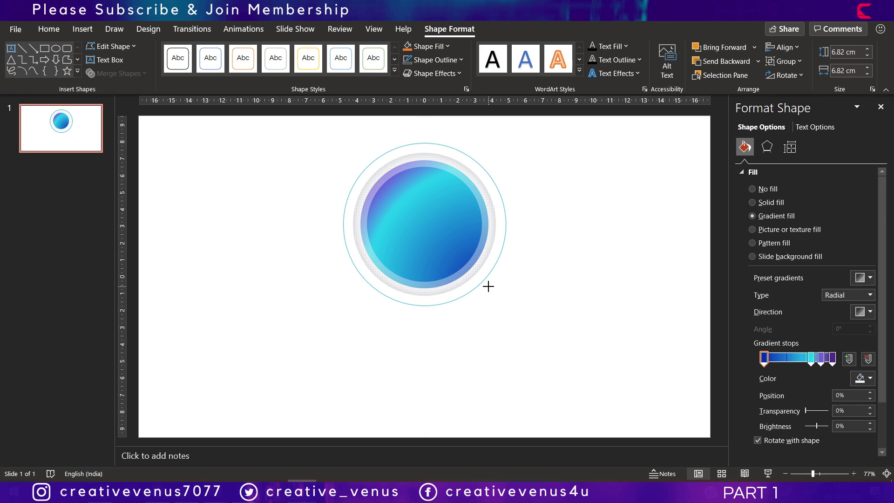
pyautogui.moveTo(489, 287); pyautogui.dragTo(488, 286)
pyautogui.click(583, 283)
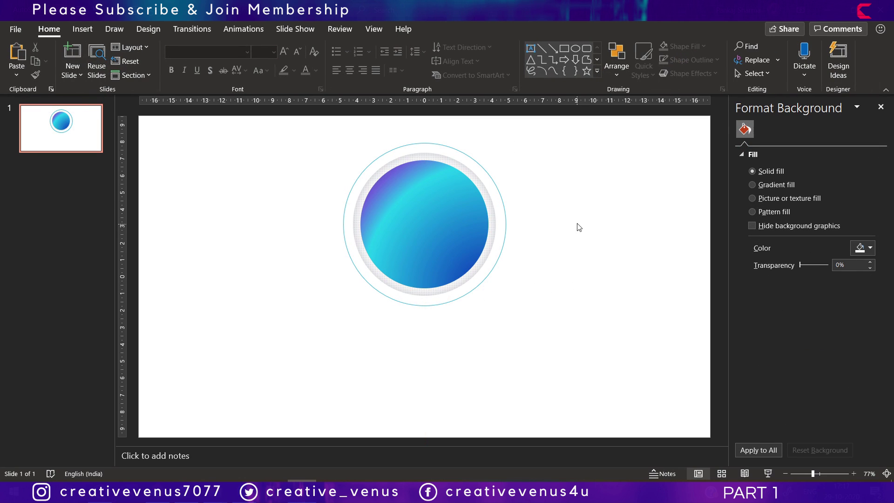
# Draw a small circle about 1.41 cm in diameter inside the lower right of the gradient circle.
pyautogui.click(82, 30)
pyautogui.click(211, 75)
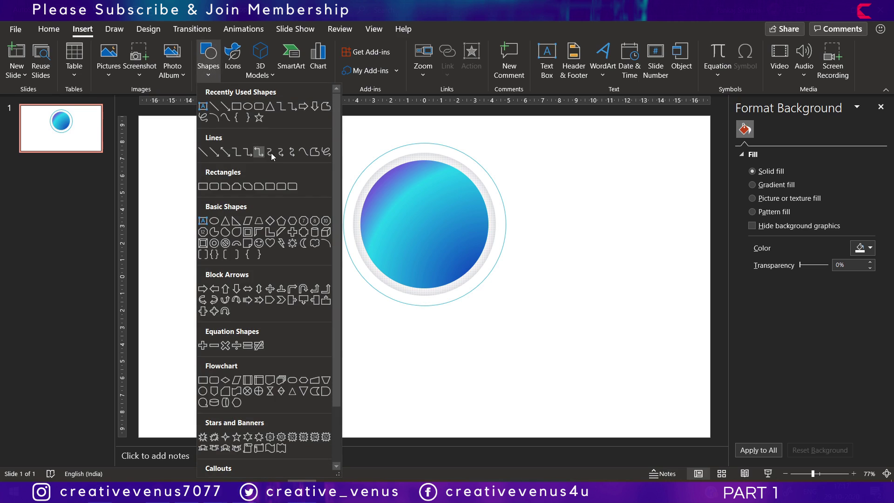
pyautogui.click(224, 118)
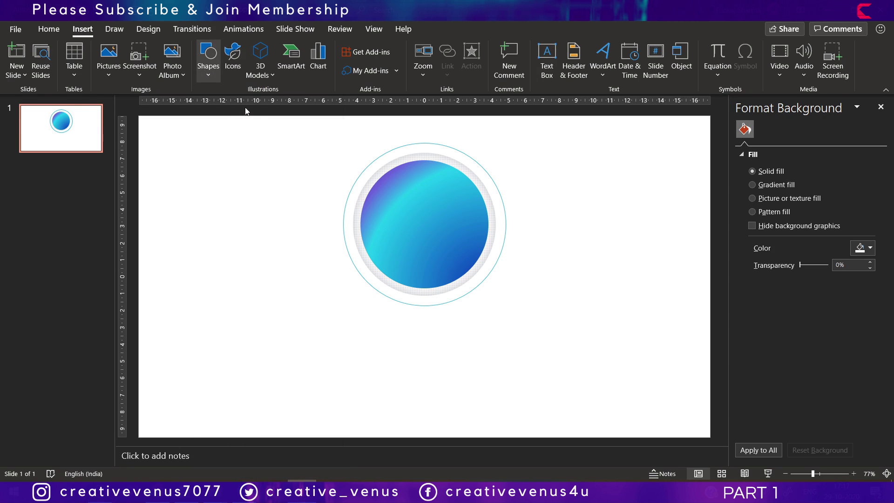
pyautogui.moveTo(447, 249); pyautogui.dragTo(471, 273)
# Fill the small circle with white at 55% transparency and remove its outline.
pyautogui.click(864, 278)
pyautogui.click(804, 308)
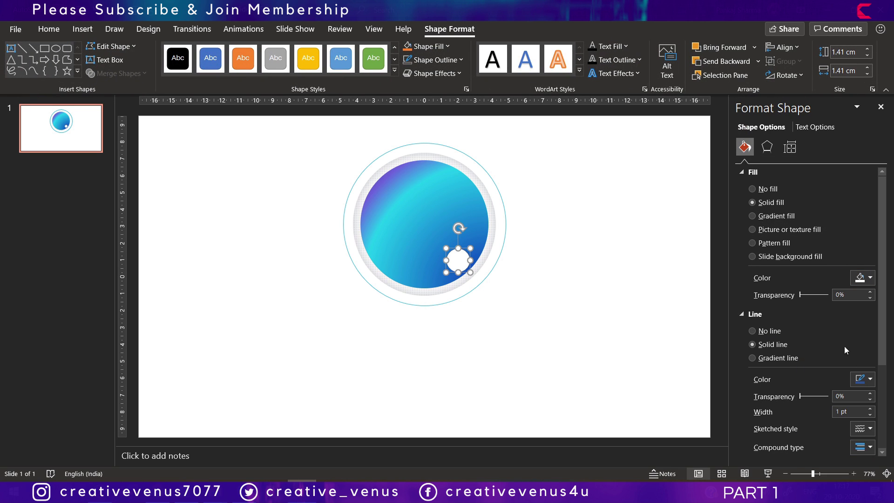
pyautogui.moveTo(801, 294); pyautogui.dragTo(824, 295)
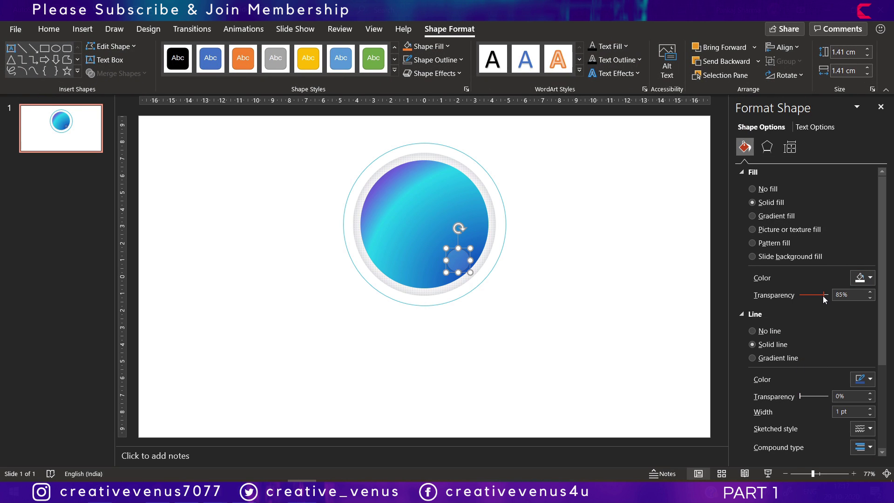
pyautogui.click(626, 341)
pyautogui.click(459, 260)
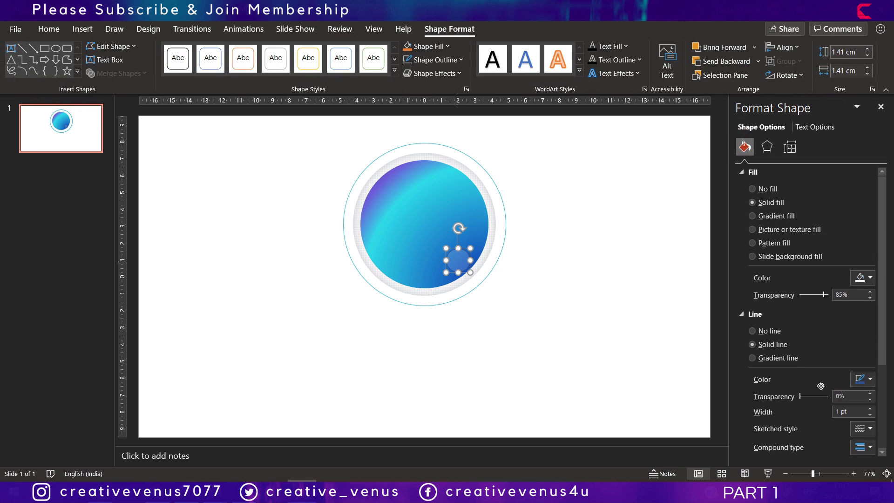
pyautogui.click(764, 332)
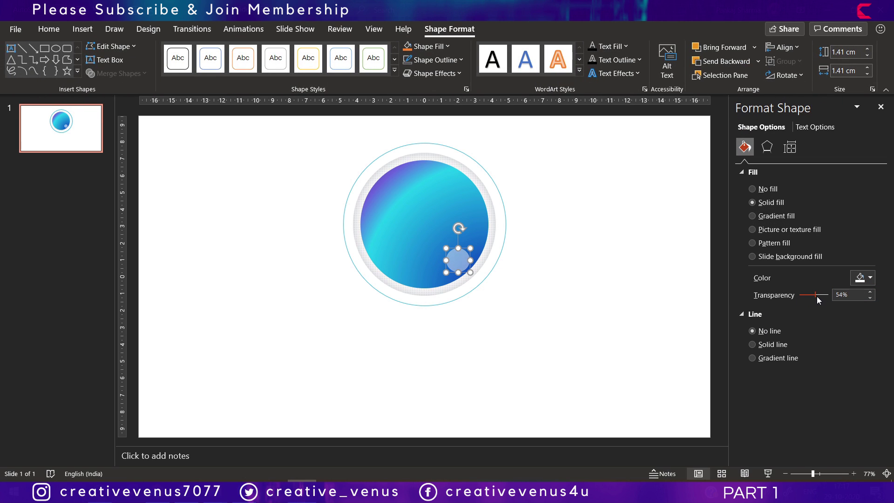
pyautogui.click(573, 324)
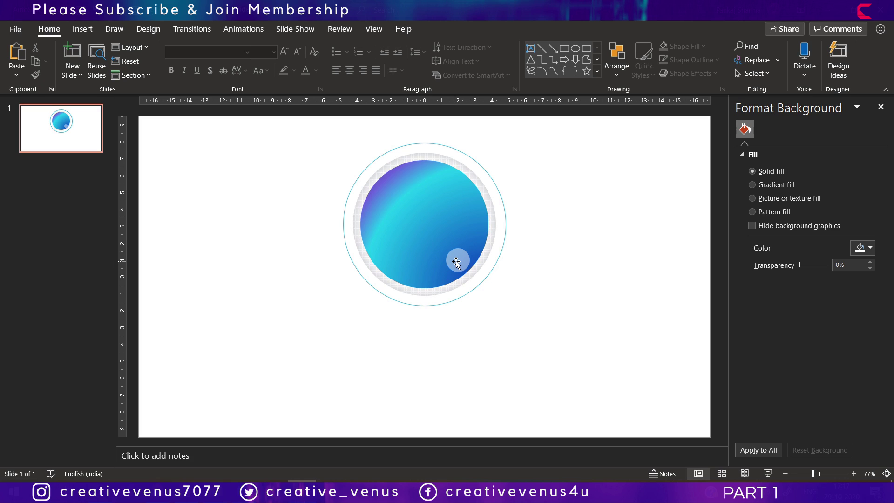
# Place the cyan stop of the inner circle's gradient at 72%.
pyautogui.click(425, 215)
pyautogui.click(425, 212)
pyautogui.moveTo(810, 360)
pyautogui.mouseDown()
pyautogui.moveTo(799, 360)
pyautogui.moveTo(811, 367)
pyautogui.mouseUp()
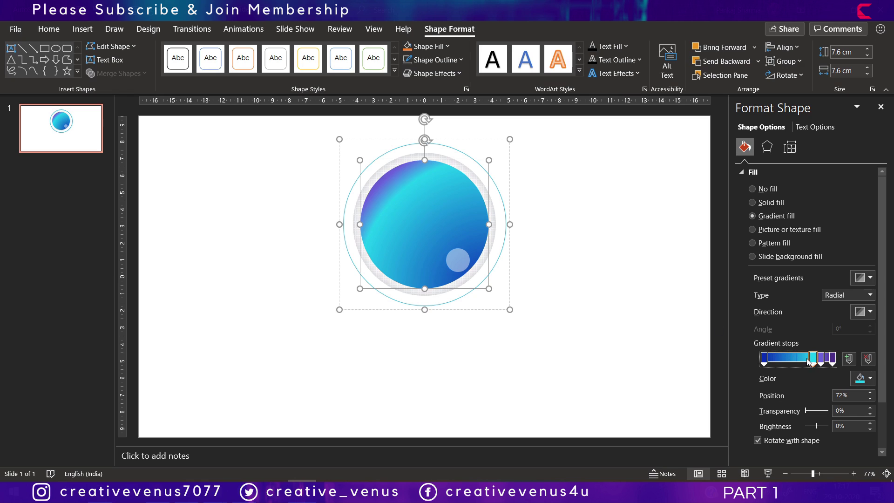
pyautogui.click(588, 280)
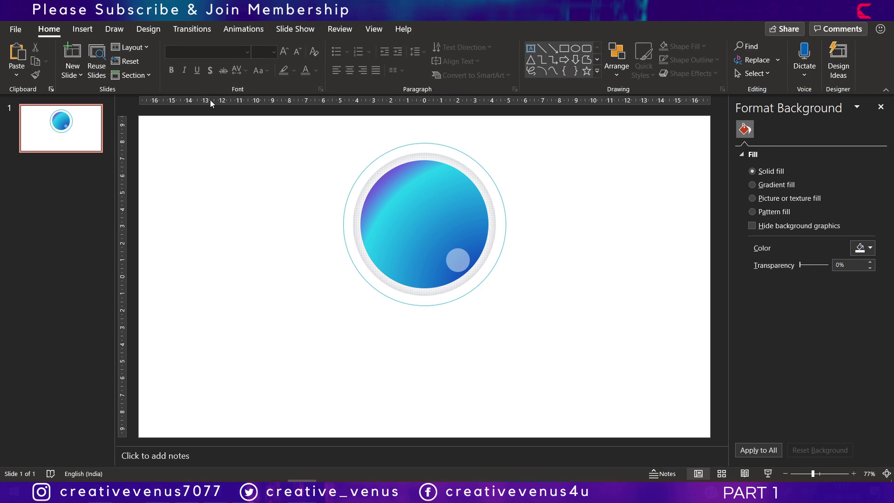
# Ungroup the circles and place a duplicate of the gradient circle to the lower left of the original.
pyautogui.click(422, 215)
pyautogui.hotkey('ctrl', 'shift', 'g')
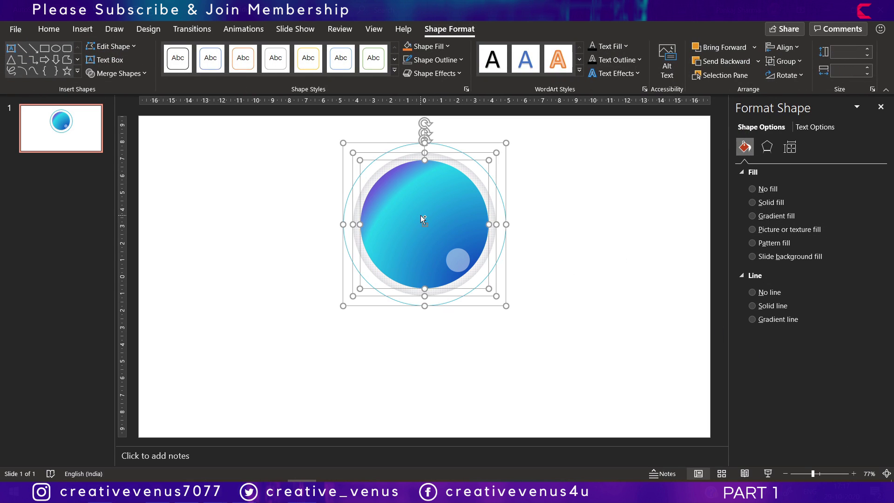
pyautogui.click(586, 237)
pyautogui.click(414, 193)
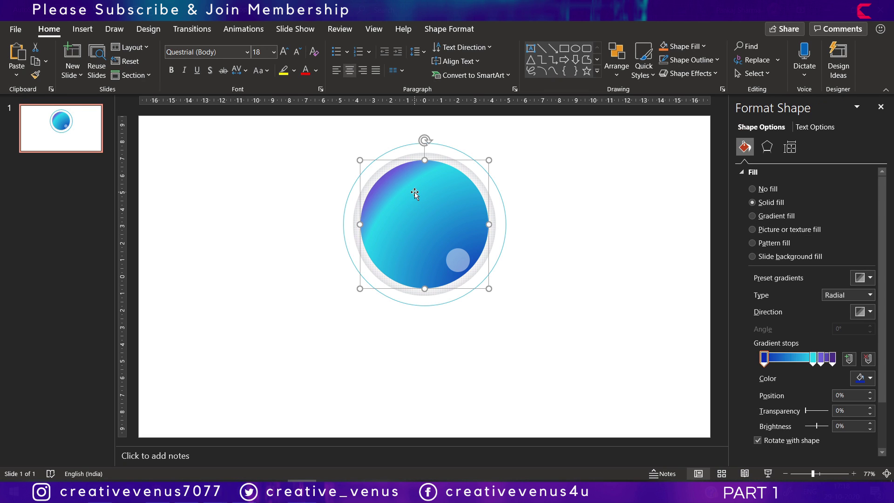
pyautogui.moveTo(416, 195); pyautogui.dragTo(276, 289)
# Draw a closed curve shape over the duplicate circle, with a wavy lower edge crossing its middle and enclosing its upper part.
pyautogui.click(82, 28)
pyautogui.click(208, 58)
pyautogui.click(216, 100)
pyautogui.click(182, 369)
pyautogui.click(227, 307)
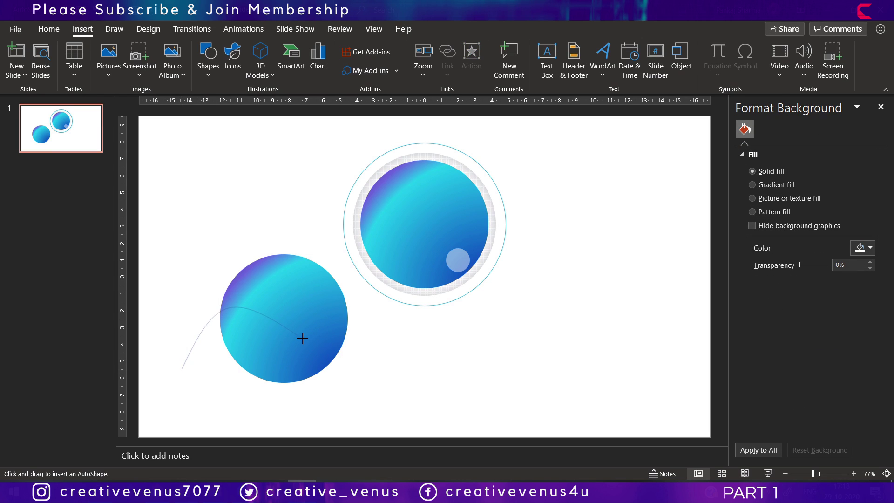
pyautogui.click(373, 330)
pyautogui.click(296, 225)
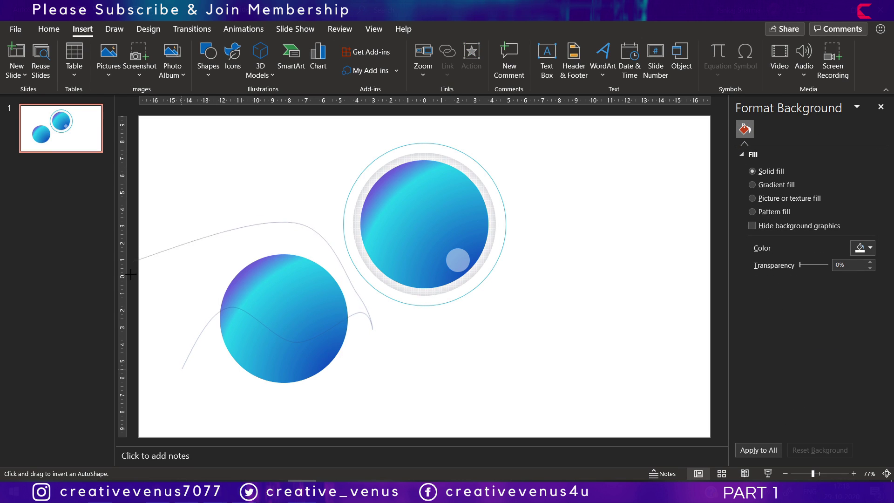
pyautogui.click(182, 369)
# Merge the duplicate circle with the curve shape, keeping only their overlap, and align it over the top of the original gradient circle.
pyautogui.click(263, 375)
pyautogui.keyDown('shift'); pyautogui.click(291, 282); pyautogui.keyUp('shift')
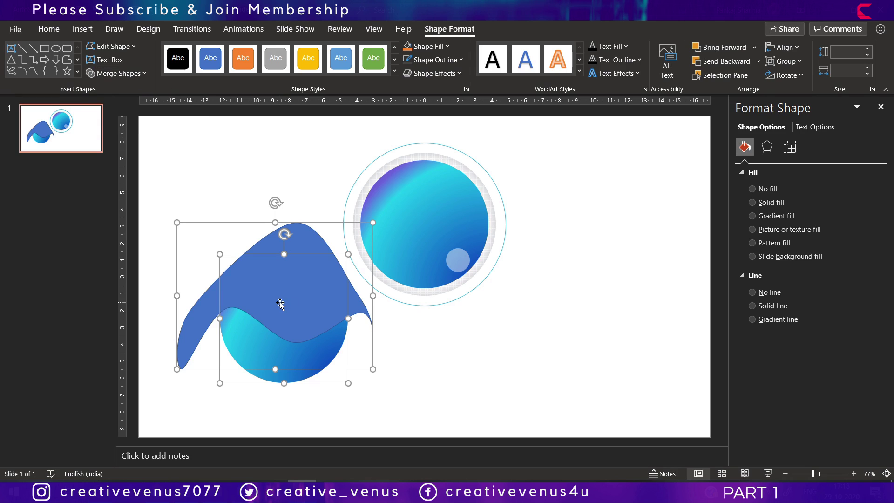
pyautogui.moveTo(280, 304); pyautogui.dragTo(411, 199)
pyautogui.click(116, 74)
pyautogui.click(123, 155)
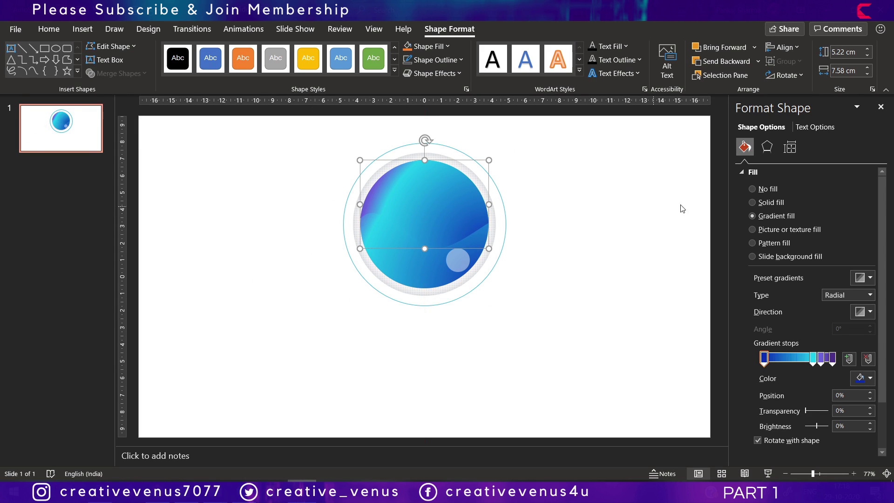
# Give the wavy overlay a solid white fill and make it highly transparent.
pyautogui.click(777, 202)
pyautogui.click(860, 277)
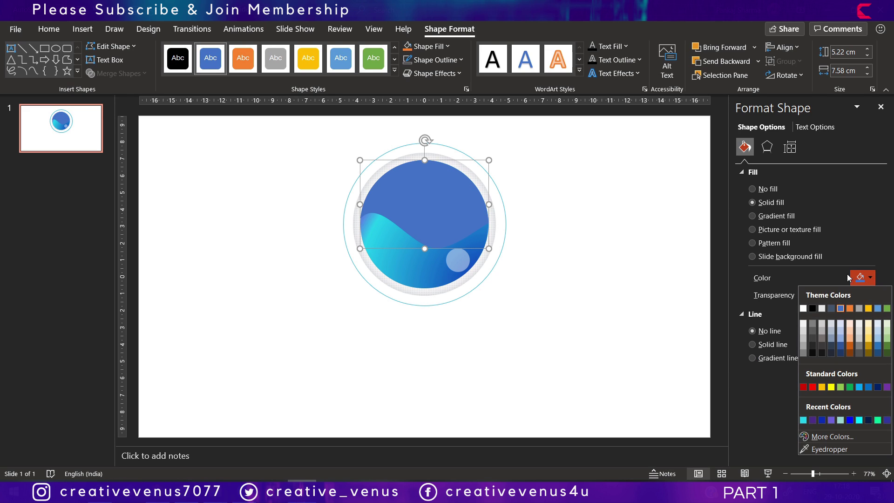
pyautogui.click(803, 308)
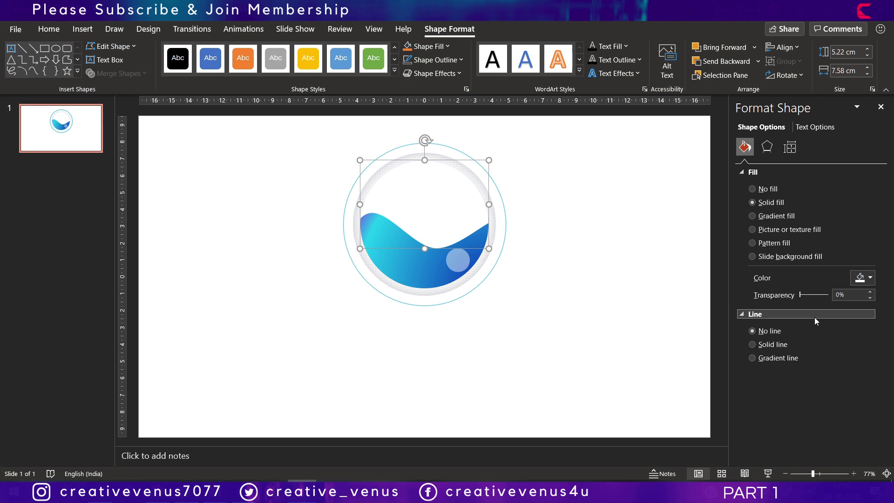
pyautogui.moveTo(799, 295); pyautogui.dragTo(821, 294)
# Add a dark blue stop at 23% to the inner circle's gradient and slightly reposition the cyan and purple stops.
pyautogui.click(406, 282)
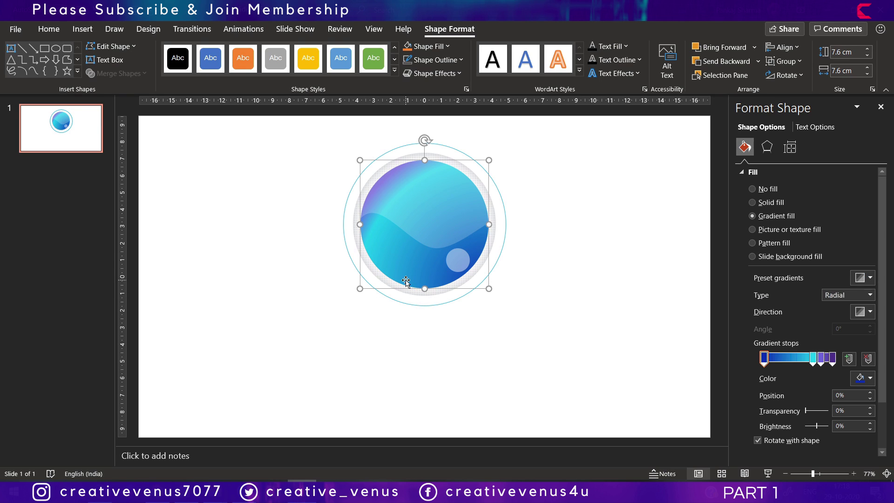
pyautogui.click(832, 357)
pyautogui.moveTo(812, 362); pyautogui.dragTo(827, 366)
pyautogui.moveTo(765, 361)
pyautogui.mouseDown()
pyautogui.moveTo(780, 361)
pyautogui.moveTo(764, 363)
pyautogui.mouseUp()
# Recolour the first stop of the inner circle's gradient with a darker navy blue from the standard colours.
pyautogui.click(862, 378)
pyautogui.click(824, 352)
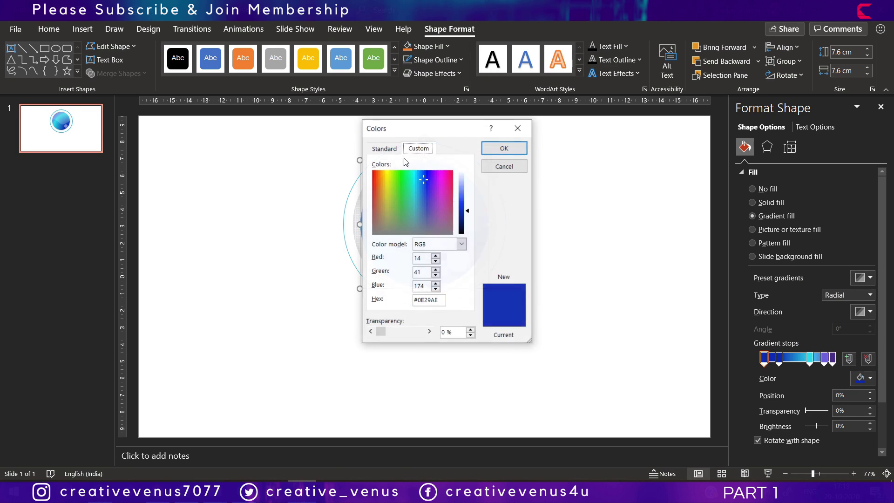
pyautogui.click(394, 152)
pyautogui.click(446, 178)
pyautogui.click(504, 148)
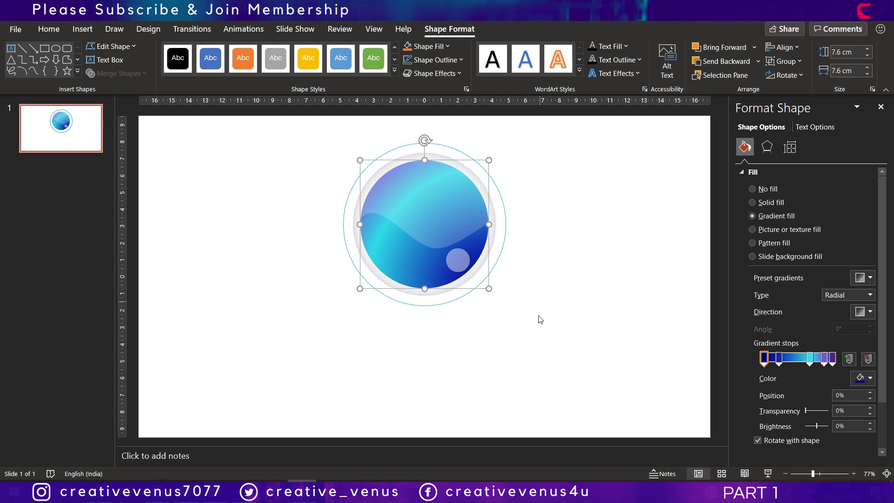
# Add a bright blue stop to the inner circle's gradient at 41% and bring the darker blue stops closer to the start.
pyautogui.click(772, 361)
pyautogui.click(862, 378)
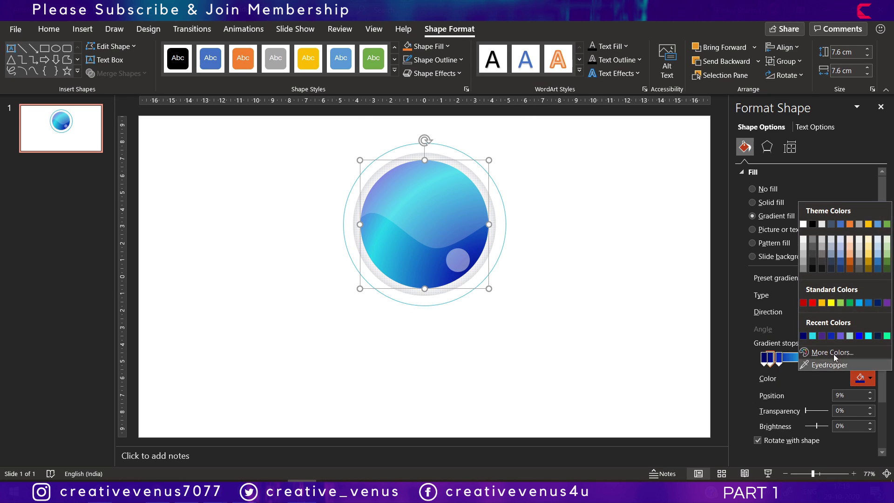
pyautogui.click(862, 336)
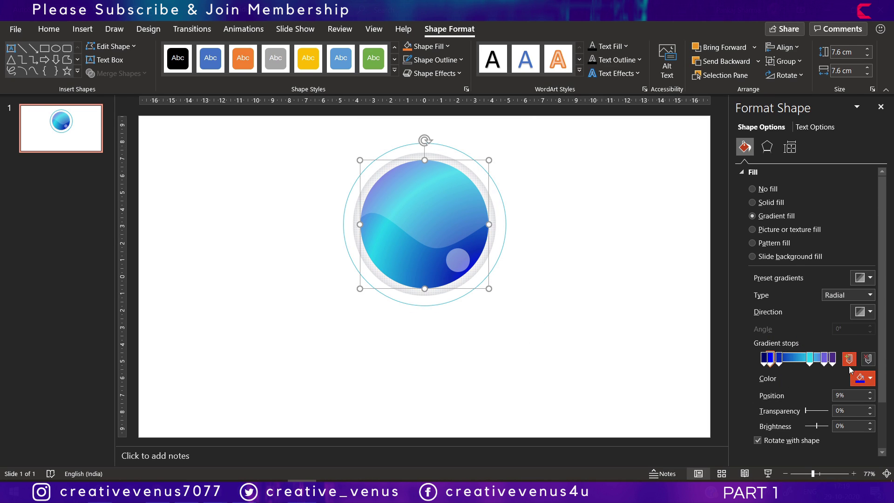
pyautogui.click(784, 359)
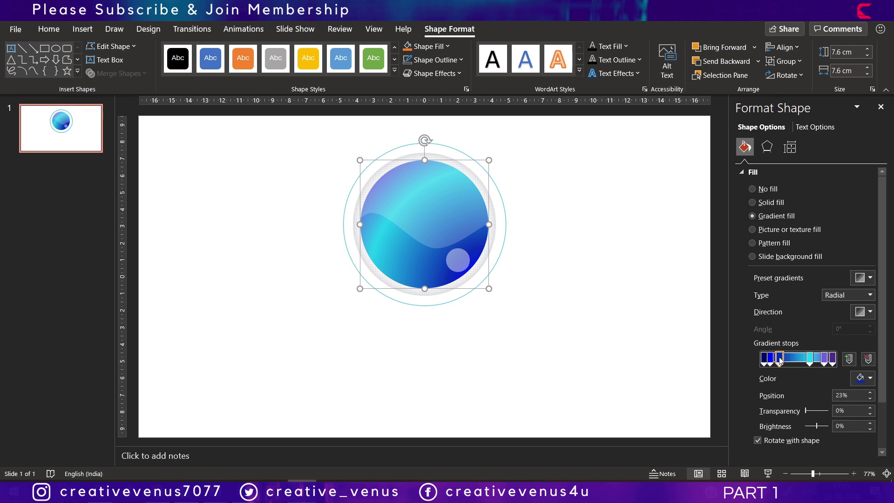
pyautogui.moveTo(781, 361)
pyautogui.mouseDown()
pyautogui.moveTo(791, 363)
pyautogui.moveTo(772, 367)
pyautogui.moveTo(795, 364)
pyautogui.mouseUp()
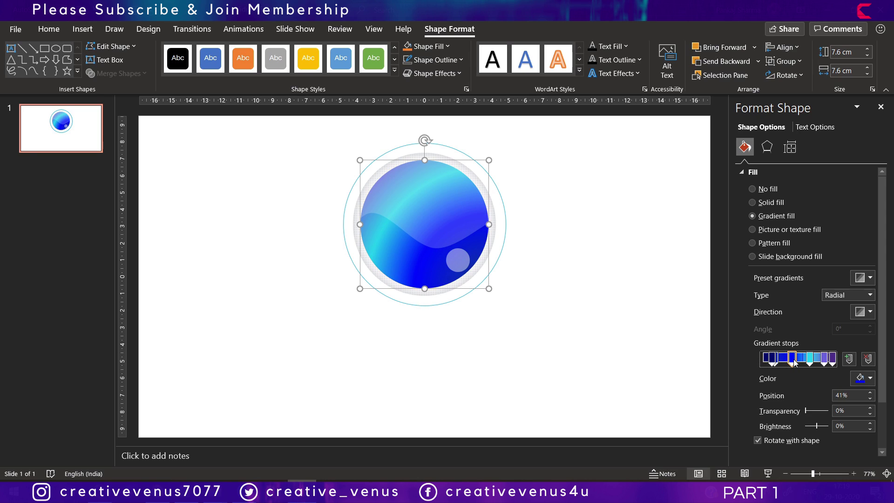
pyautogui.click(564, 283)
# Move and shrink the small translucent circle near the gradient circle's right edge, then duplicate it into two smaller ones above, the smallest about 0.3 cm.
pyautogui.click(457, 267)
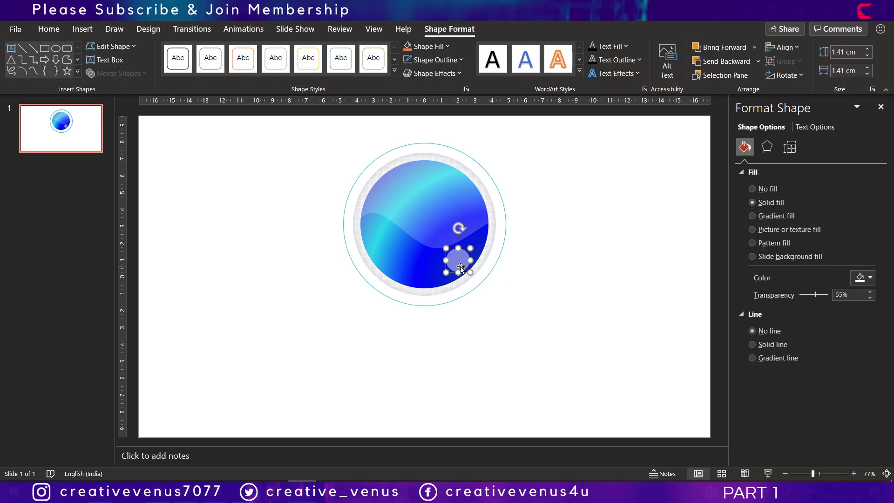
pyautogui.moveTo(457, 267); pyautogui.dragTo(476, 249)
pyautogui.click(429, 210)
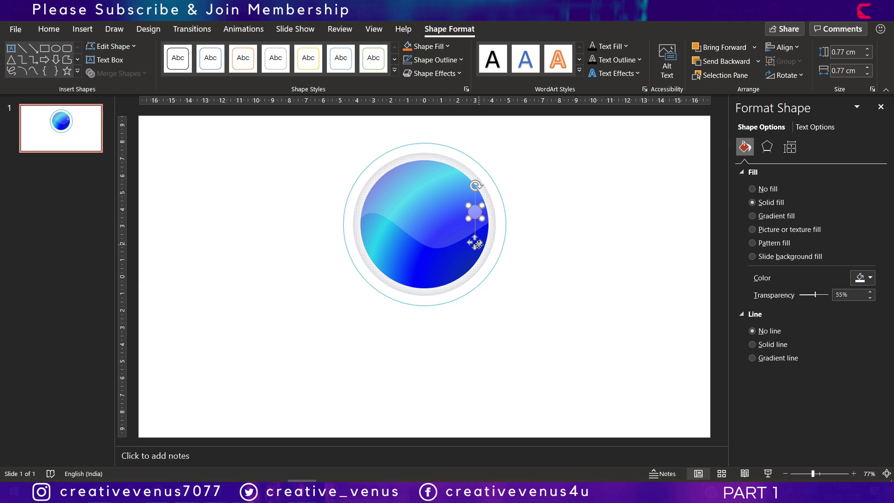
pyautogui.hotkey('ctrl', 'd')
pyautogui.moveTo(481, 251); pyautogui.dragTo(460, 186)
pyautogui.hotkey('ctrl', 'd')
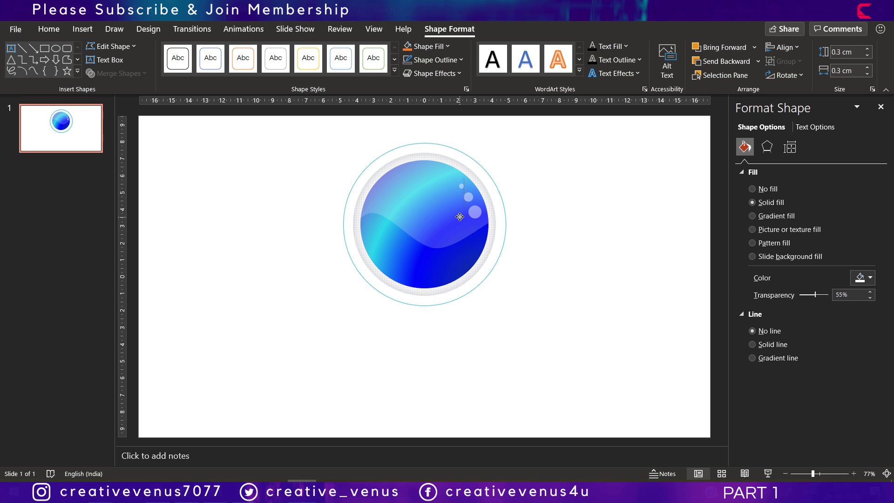
# Switch the wavy highlight over the inner circle from a solid fill to a linear gradient fill.
pyautogui.click(412, 218)
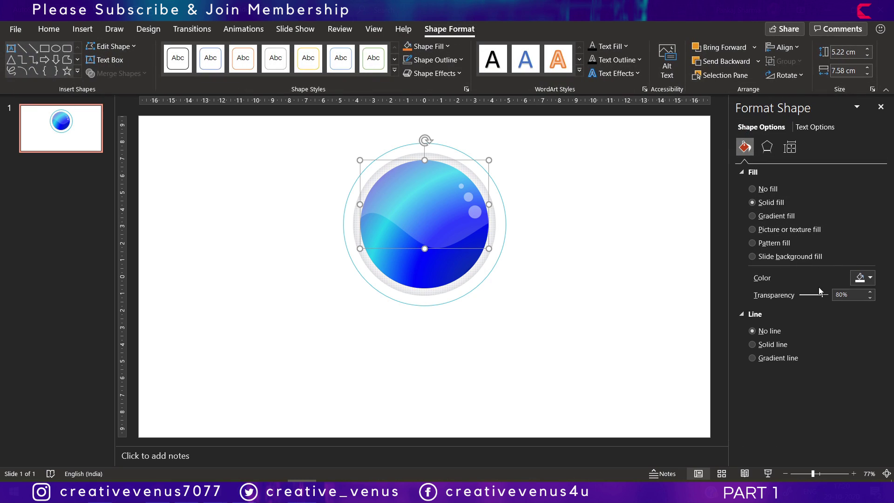
pyautogui.click(780, 216)
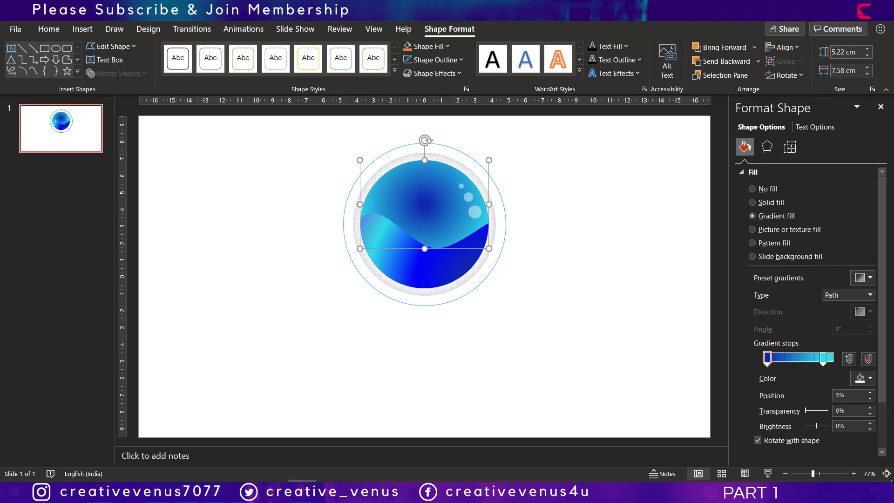
pyautogui.click(870, 295)
pyautogui.click(838, 298)
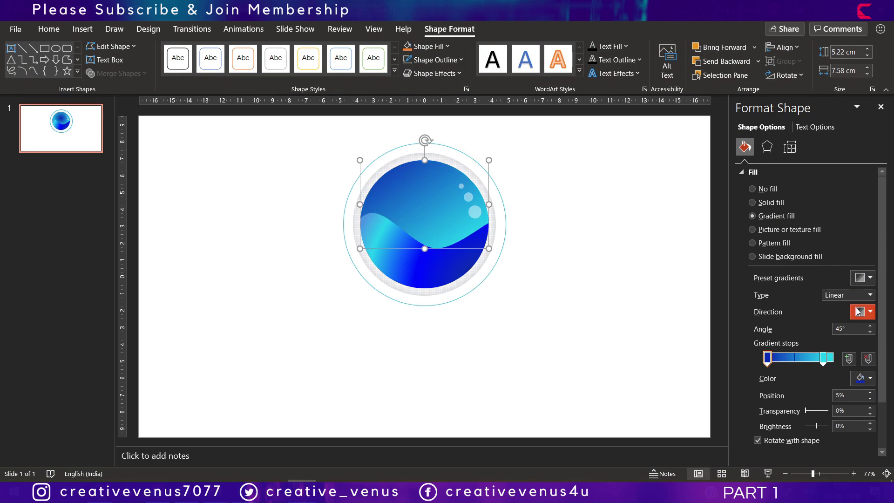
# Make both gradient stops of the wavy highlight white, with the last stop at the end and the first at 100% transparency.
pyautogui.click(866, 378)
pyautogui.click(803, 225)
pyautogui.click(823, 358)
pyautogui.click(866, 379)
pyautogui.click(803, 225)
pyautogui.moveTo(823, 358); pyautogui.dragTo(840, 361)
pyautogui.click(767, 360)
pyautogui.moveTo(806, 411); pyautogui.dragTo(861, 412)
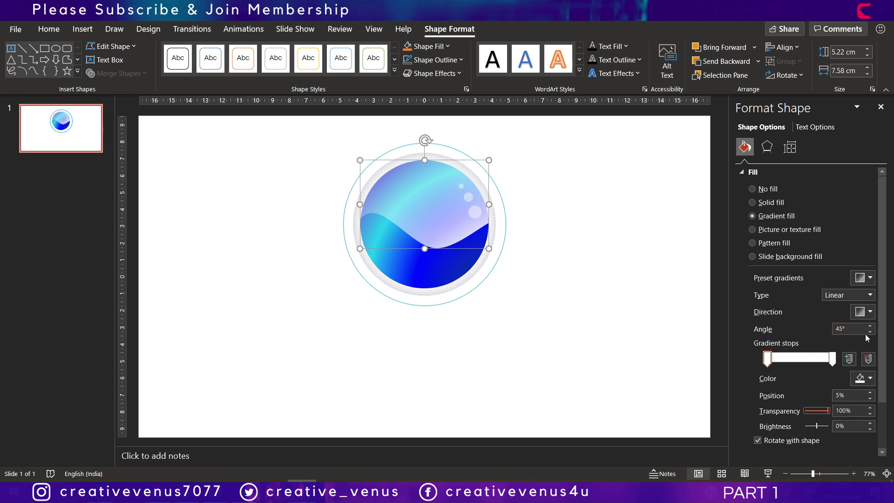
# Set the highlight's gradient angle to 0°, its last stop's transparency to 51%, and shift the first stop inward.
pyautogui.click(870, 312)
pyautogui.click(840, 341)
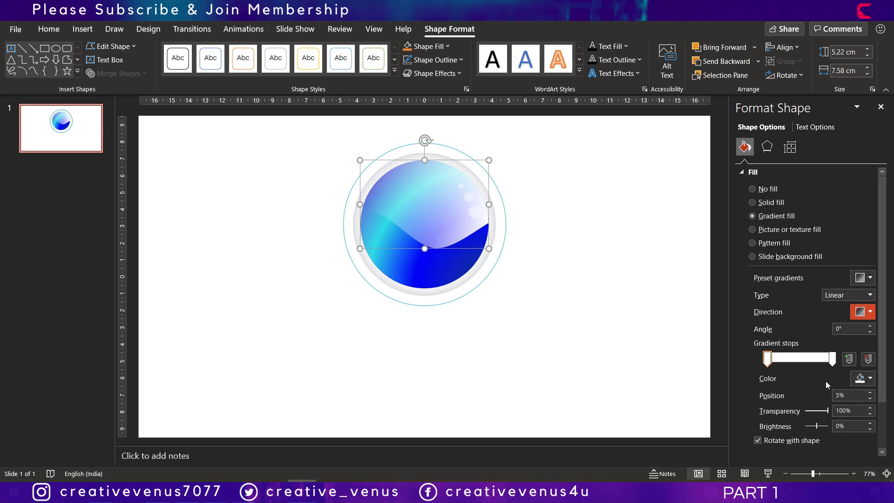
pyautogui.click(832, 361)
pyautogui.moveTo(805, 411); pyautogui.dragTo(817, 412)
pyautogui.moveTo(767, 360)
pyautogui.mouseDown()
pyautogui.moveTo(786, 366)
pyautogui.moveTo(778, 364)
pyautogui.mouseUp()
pyautogui.moveTo(833, 360); pyautogui.dragTo(835, 359)
pyautogui.click(618, 298)
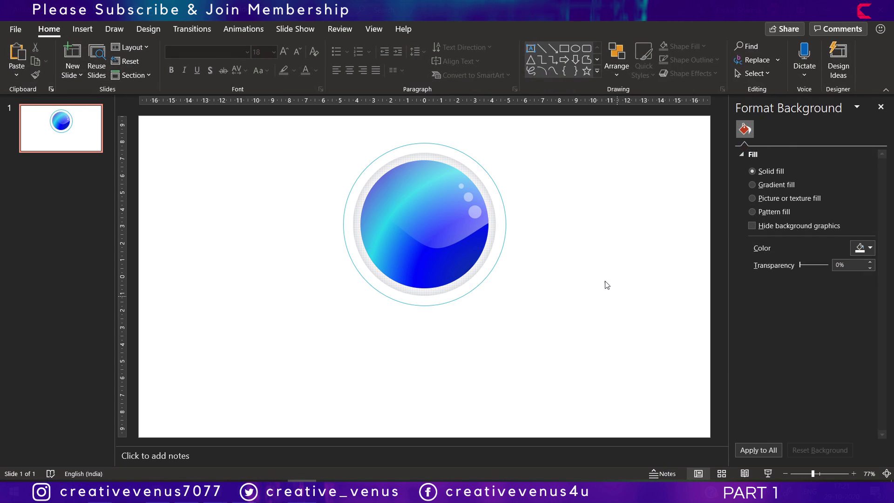
# Set the highlight's gradient angle to 30° and bring its first stop back to the start of the gradient.
pyautogui.click(445, 233)
pyautogui.moveTo(778, 359); pyautogui.dragTo(765, 359)
pyautogui.click(862, 312)
pyautogui.click(817, 335)
pyautogui.click(862, 312)
pyautogui.click(857, 332)
pyautogui.moveTo(833, 359)
pyautogui.mouseDown()
pyautogui.moveTo(818, 360)
pyautogui.moveTo(837, 360)
pyautogui.mouseUp()
pyautogui.click(870, 326)
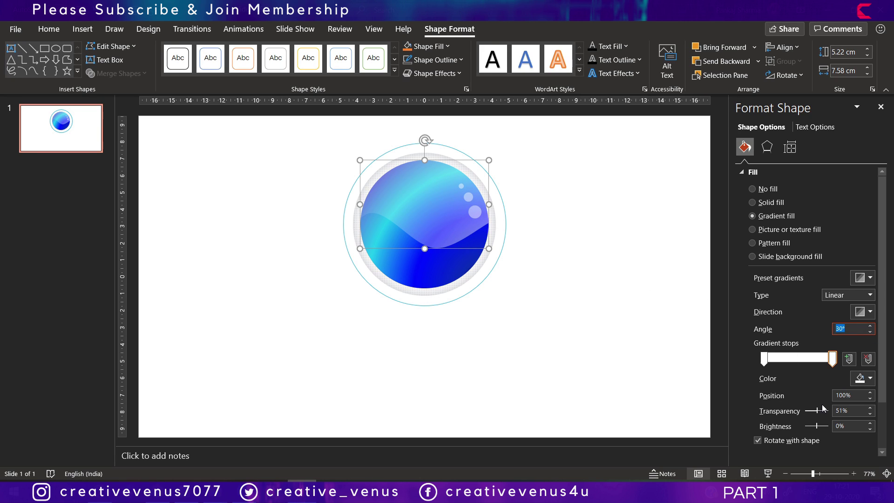
pyautogui.moveTo(818, 410); pyautogui.dragTo(818, 413)
pyautogui.click(599, 303)
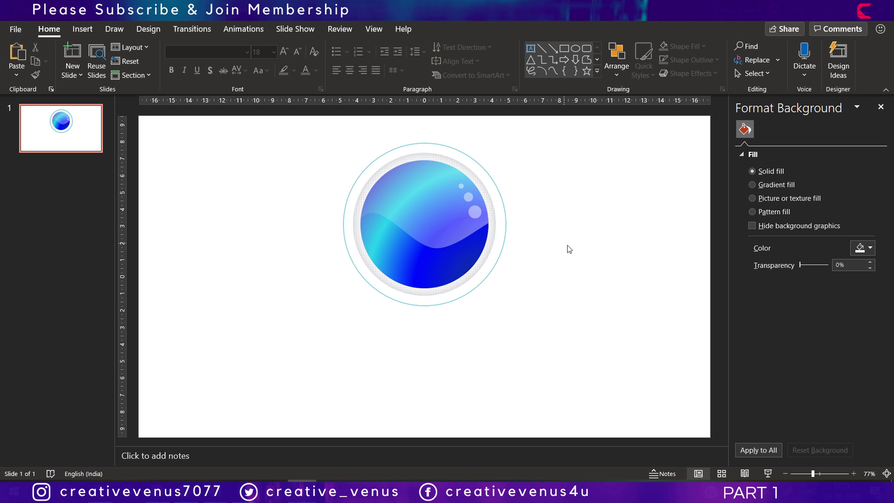
pyautogui.click(473, 157)
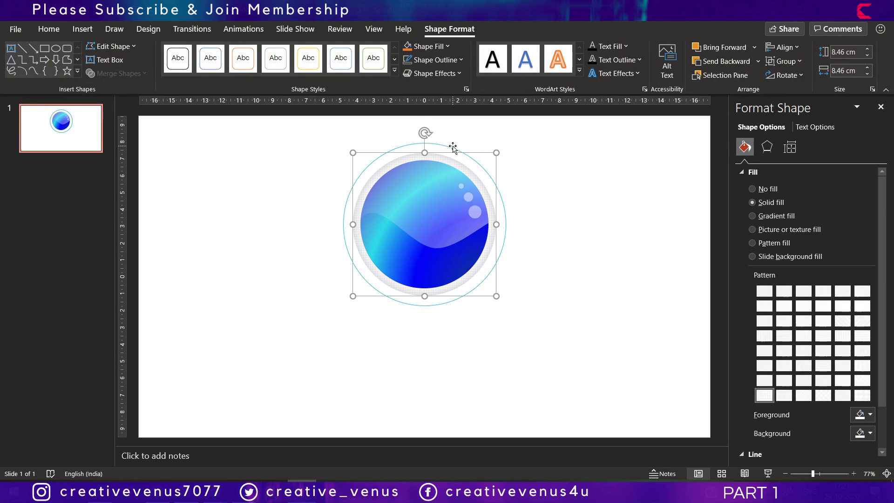
pyautogui.hotkey('ctrl', 'v')
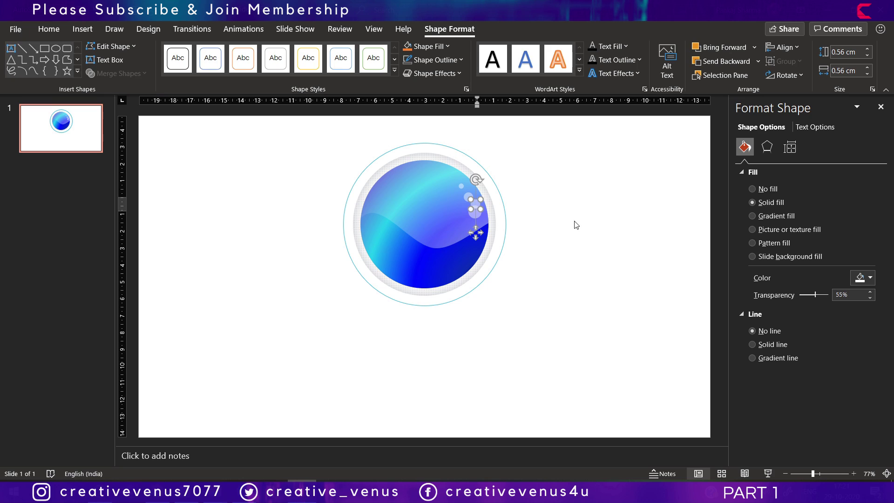
pyautogui.hotkey('ctrl', 'z')
pyautogui.hotkey('ctrl', 'v')
# Duplicate the thin outer circle to the lower right and edit the copy's points to leave only an open lower semicircle.
pyautogui.click(436, 143)
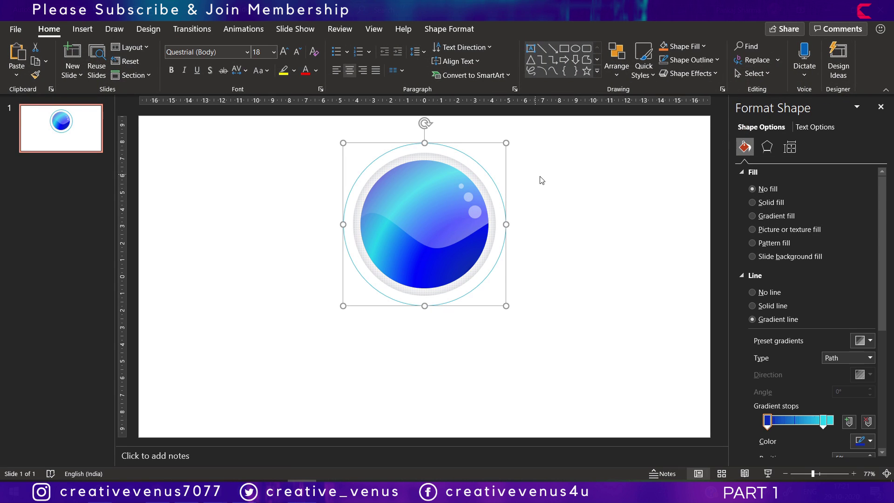
pyautogui.moveTo(501, 190); pyautogui.dragTo(644, 280)
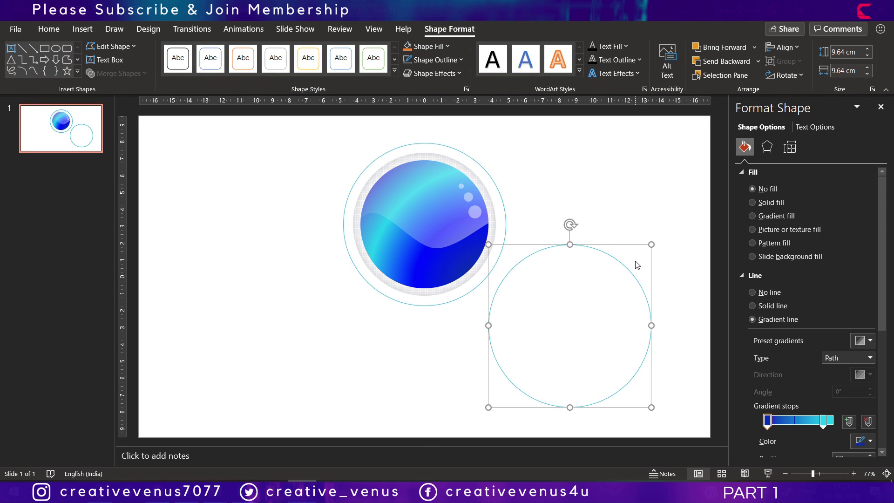
pyautogui.rightClick(569, 243)
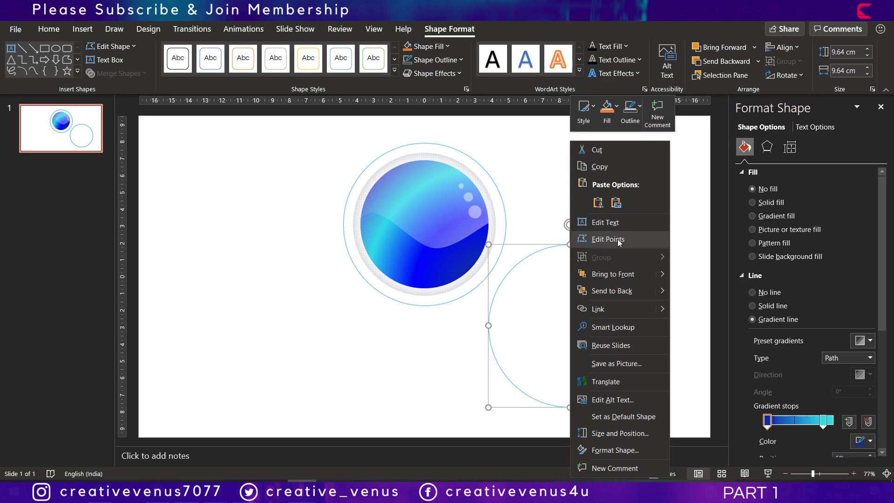
pyautogui.click(618, 239)
pyautogui.rightClick(571, 245)
pyautogui.click(609, 288)
pyautogui.rightClick(573, 248)
pyautogui.click(611, 274)
pyautogui.rightClick(572, 245)
pyautogui.click(615, 269)
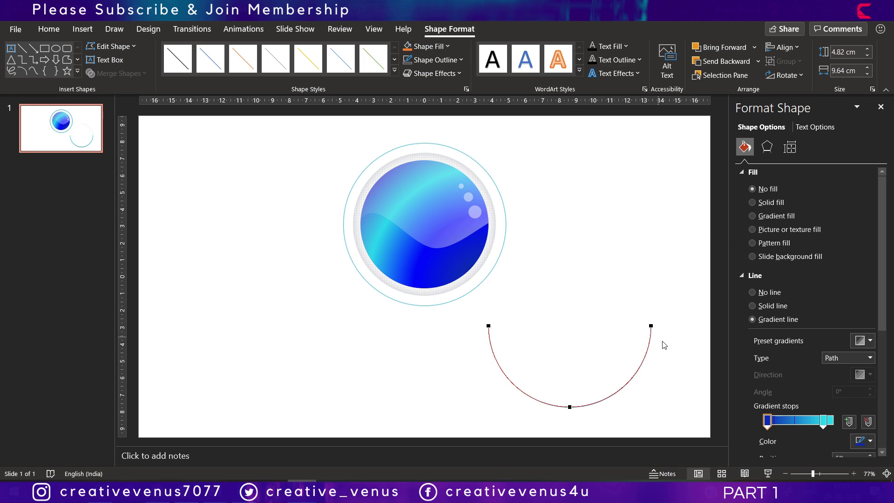
pyautogui.click(690, 359)
# Thicken the semicircle's gradient line to 5.75 pt, move its cyan stop to 71%, and align it over the outer circle's lower half.
pyautogui.click(646, 355)
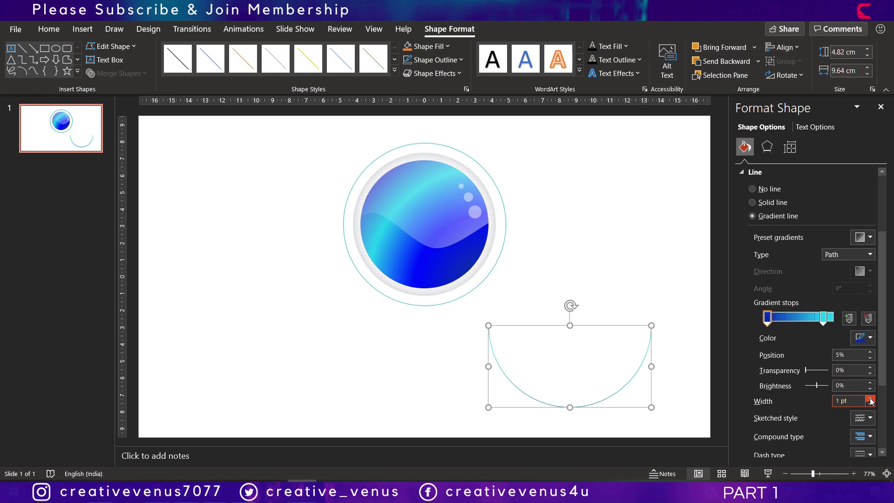
pyautogui.click(870, 399)
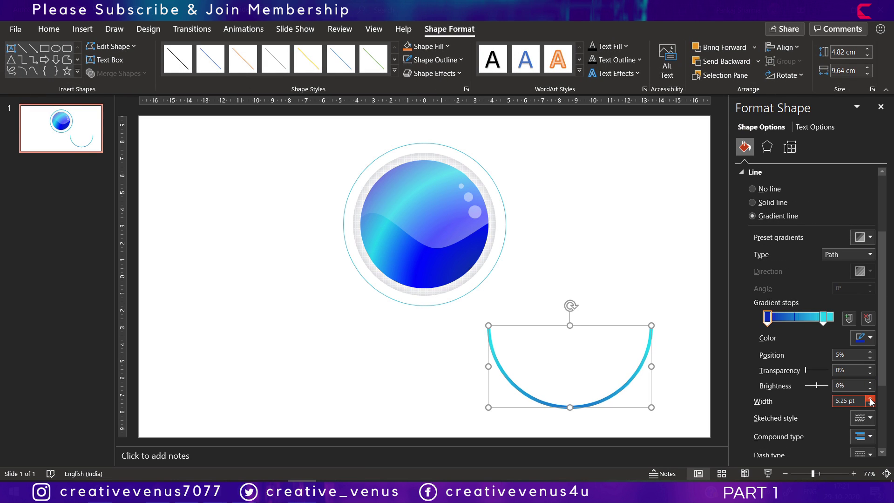
pyautogui.moveTo(823, 325); pyautogui.dragTo(813, 326)
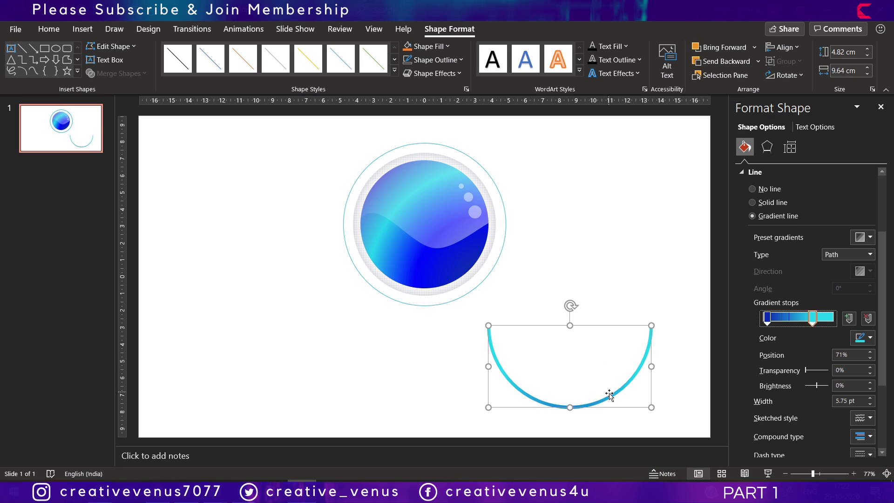
pyautogui.moveTo(609, 393); pyautogui.dragTo(463, 294)
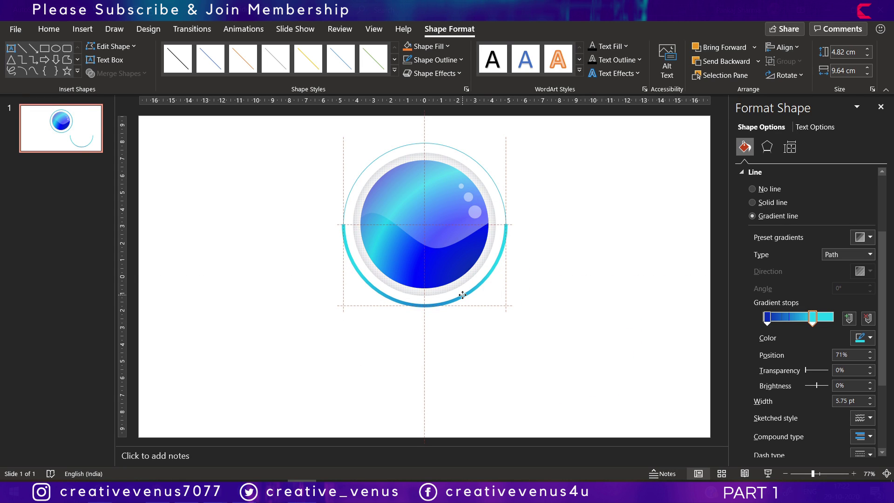
# Group all shapes of the circular element together.
pyautogui.click(585, 318)
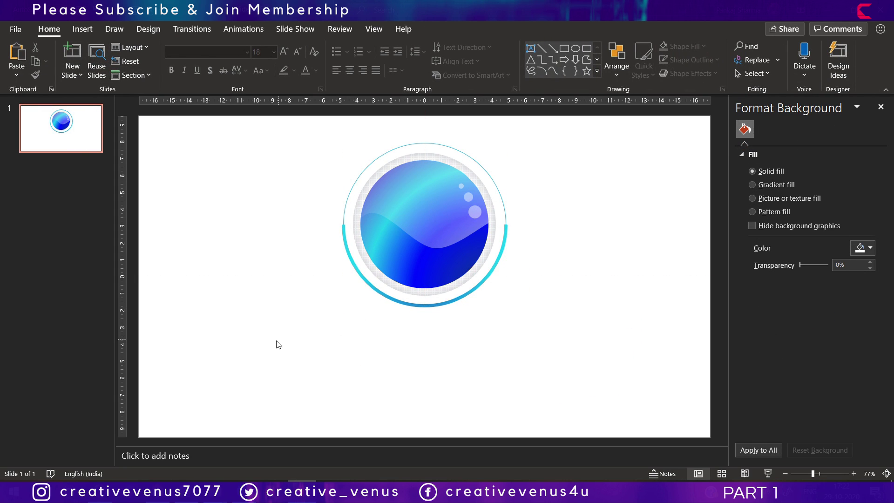
pyautogui.moveTo(267, 349); pyautogui.dragTo(604, 119)
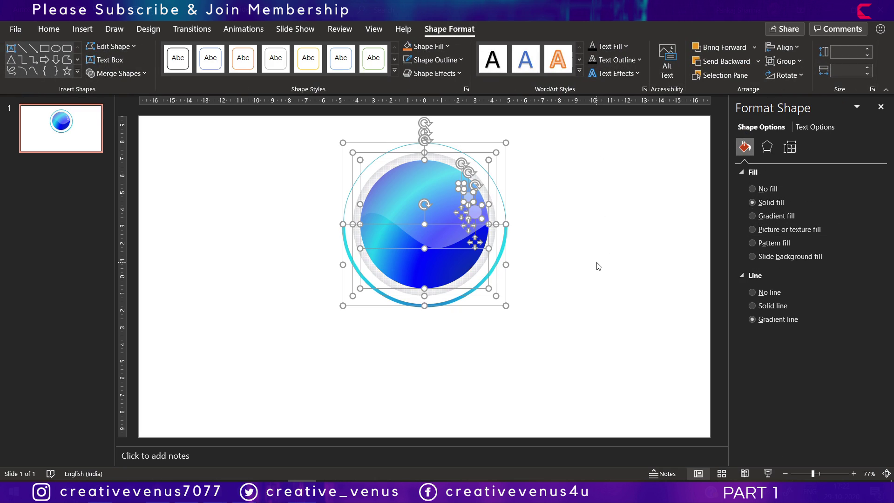
pyautogui.hotkey('ctrl', 'g')
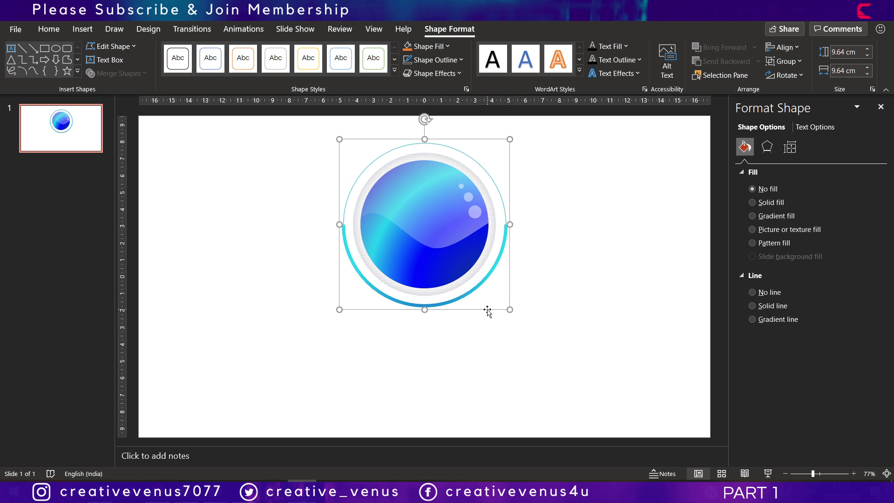
pyautogui.moveTo(487, 311); pyautogui.dragTo(367, 362)
pyautogui.moveTo(307, 173)
pyautogui.mouseDown()
pyautogui.moveTo(348, 181)
pyautogui.moveTo(377, 202)
pyautogui.moveTo(300, 180)
pyautogui.moveTo(306, 190)
pyautogui.mouseUp()
pyautogui.hotkey('ctrl', 'z')
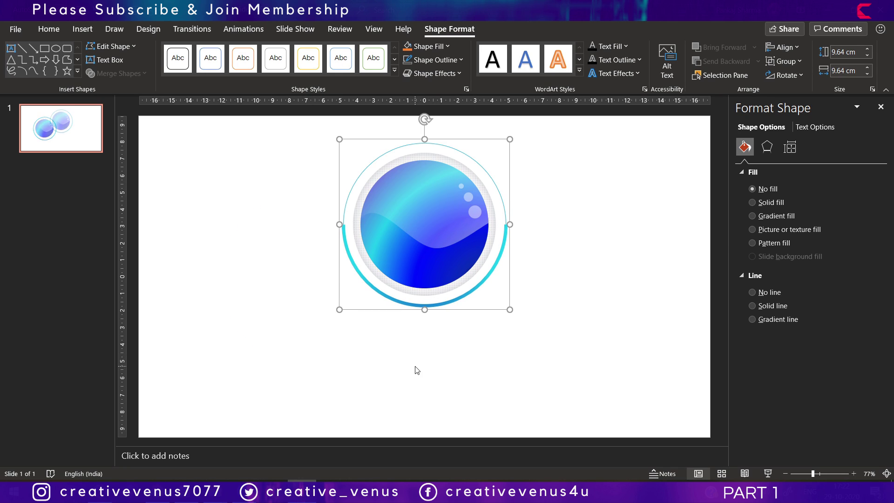
pyautogui.hotkey('ctrl', 'z')
pyautogui.hotkey('ctrl', 'y')
# Enlarge the grouped circular element to about 12.3 cm and place it on the left half of the slide.
pyautogui.moveTo(511, 311); pyautogui.dragTo(576, 376)
pyautogui.moveTo(522, 375); pyautogui.dragTo(363, 393)
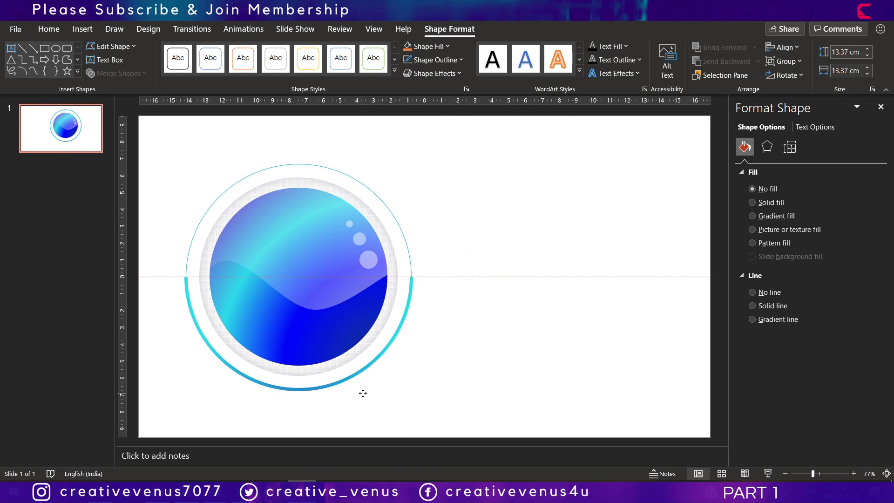
pyautogui.click(474, 307)
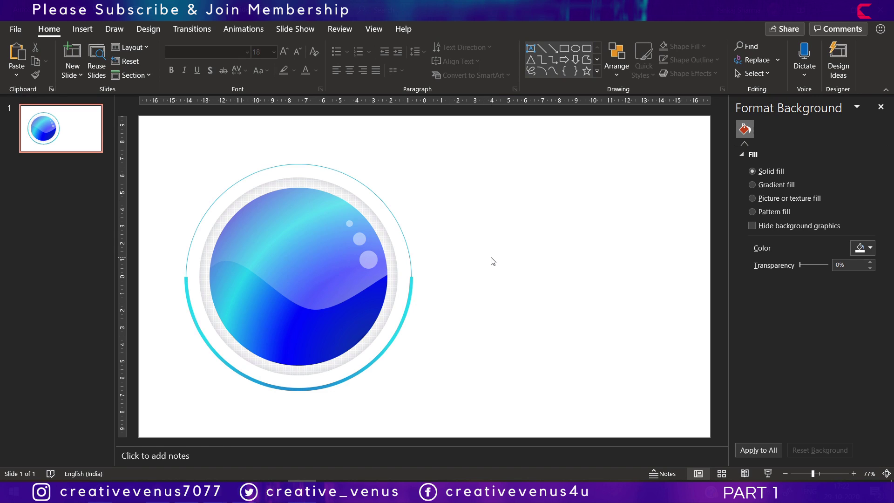
pyautogui.click(412, 295)
pyautogui.moveTo(416, 394); pyautogui.dragTo(397, 374)
pyautogui.moveTo(290, 248)
pyautogui.mouseDown()
pyautogui.moveTo(305, 257)
pyautogui.moveTo(296, 256)
pyautogui.mouseUp()
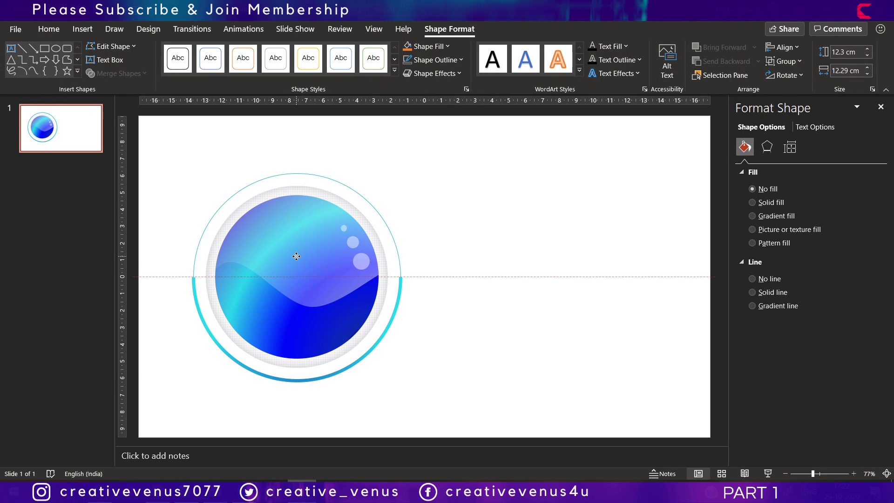
pyautogui.click(503, 295)
pyautogui.click(83, 29)
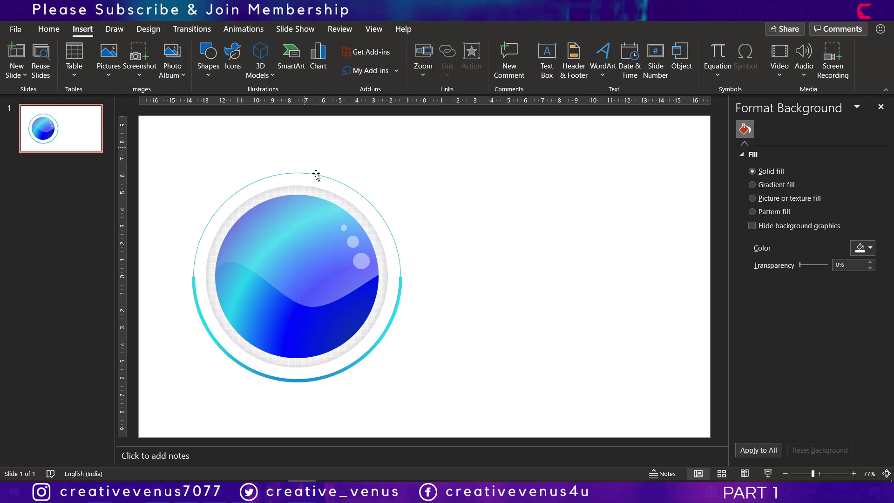
pyautogui.click(299, 174)
pyautogui.click(449, 247)
pyautogui.click(73, 33)
pyautogui.click(394, 317)
pyautogui.moveTo(294, 145); pyautogui.dragTo(217, 274)
pyautogui.hotkey('ctrl', 'z')
pyautogui.click(450, 345)
# Duplicate the thick lower arc, move the copy to the right half of the slide, and rotate it left 90°.
pyautogui.click(371, 348)
pyautogui.click(372, 351)
pyautogui.hotkey('ctrl', 'd')
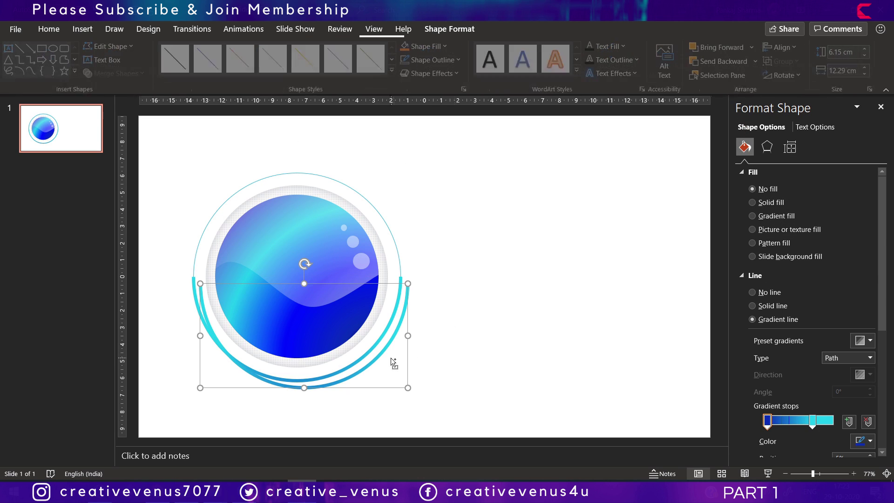
pyautogui.moveTo(386, 352); pyautogui.dragTo(612, 323)
pyautogui.click(796, 75)
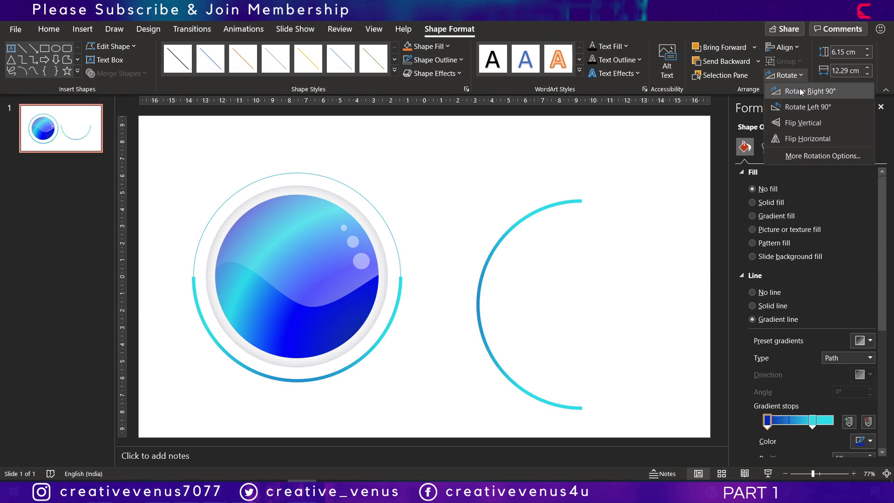
pyautogui.click(797, 106)
# Enlarge the rotated arc to about 15.6 cm across and wrap it concentrically around the circle's right side.
pyautogui.moveTo(573, 273); pyautogui.dragTo(452, 241)
pyautogui.moveTo(459, 380); pyautogui.dragTo(484, 431)
pyautogui.moveTo(459, 377); pyautogui.dragTo(414, 353)
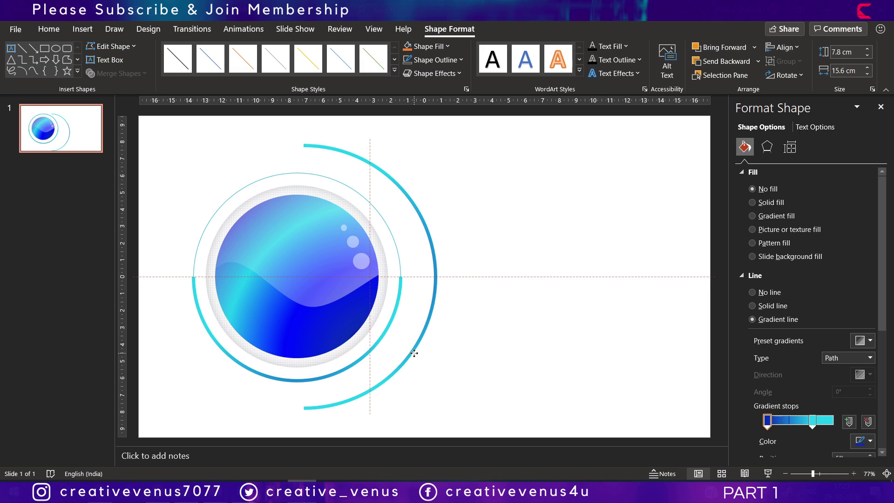
pyautogui.moveTo(414, 353); pyautogui.dragTo(408, 353)
# Reduce the line width of the lower arc inside the grouped circle.
pyautogui.click(386, 311)
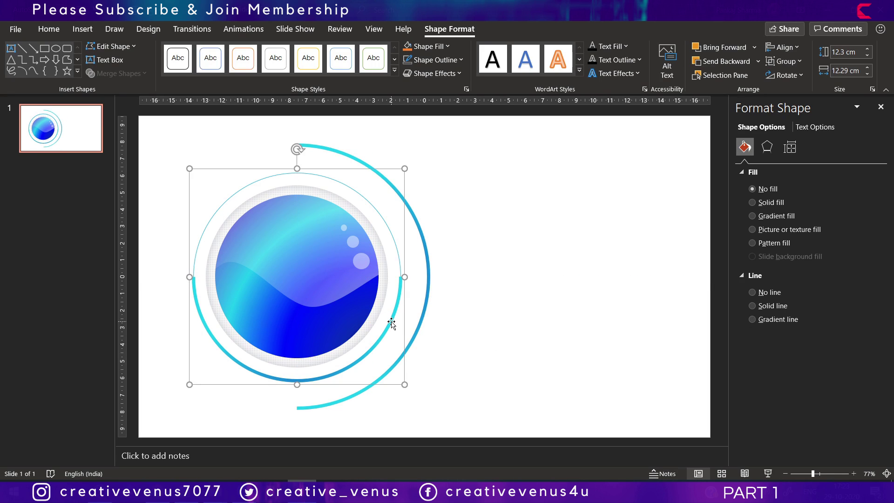
pyautogui.click(395, 330)
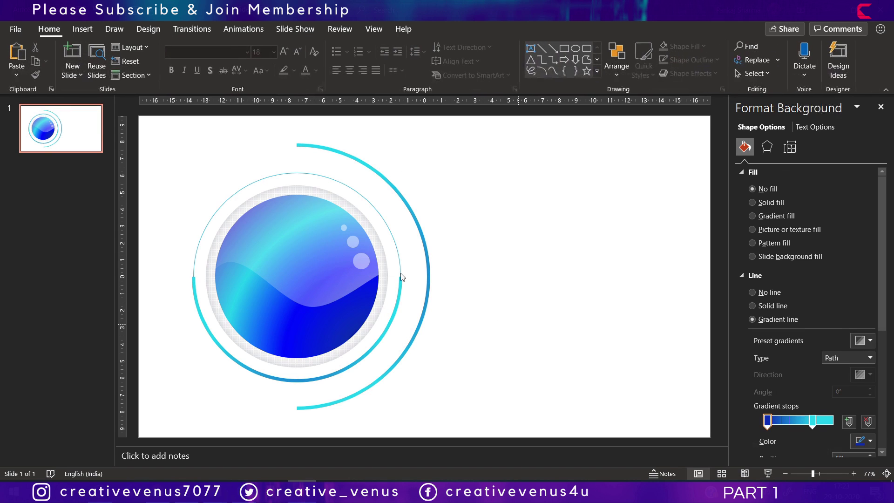
pyautogui.click(387, 315)
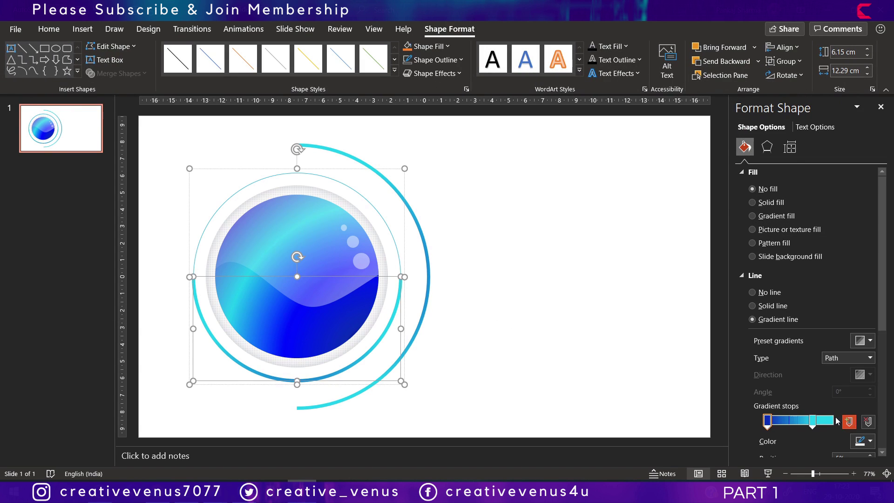
pyautogui.scroll(-3, 862, 410)
pyautogui.click(871, 412)
pyautogui.click(573, 294)
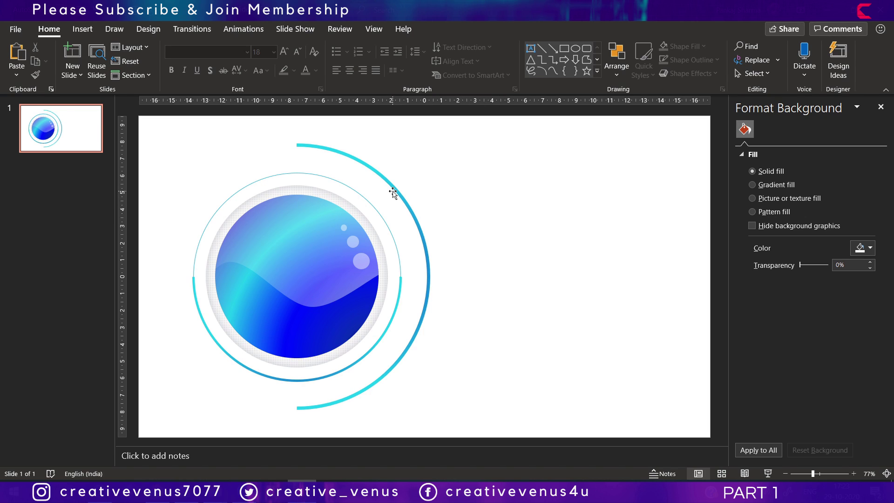
# Draw a small circle about 1.48 cm across just outside the right side of the outer arc.
pyautogui.click(83, 29)
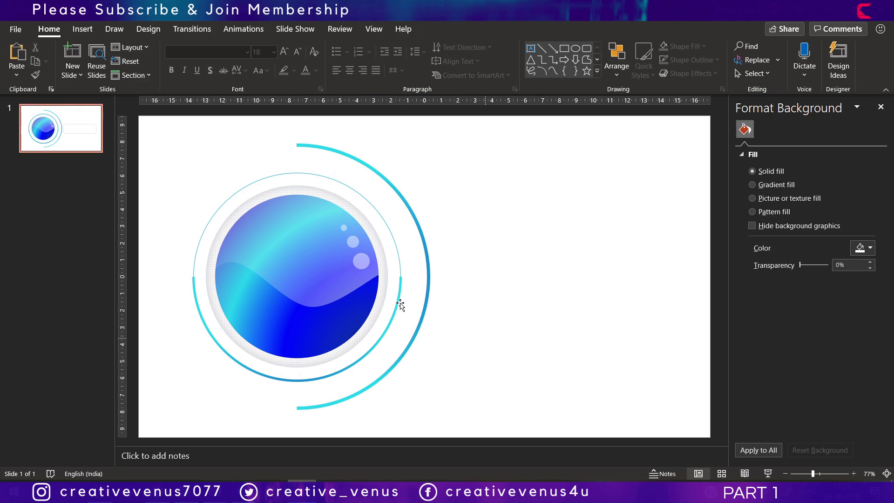
pyautogui.click(83, 29)
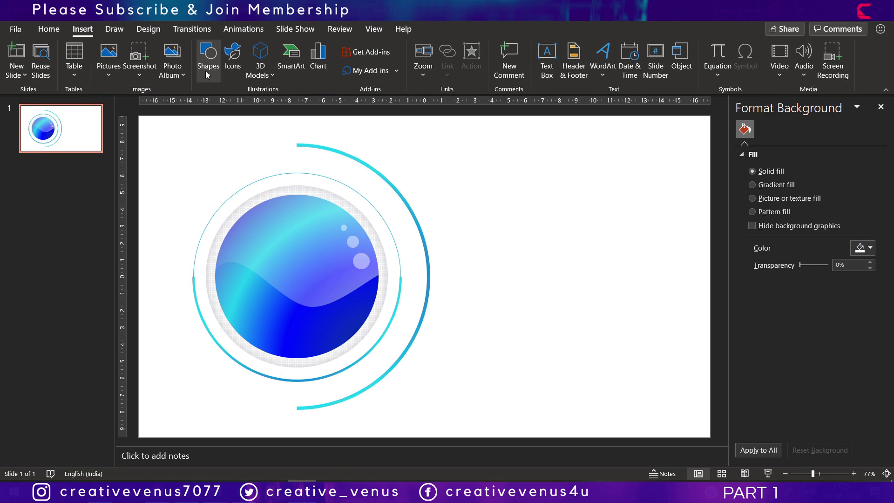
pyautogui.click(205, 71)
pyautogui.click(248, 107)
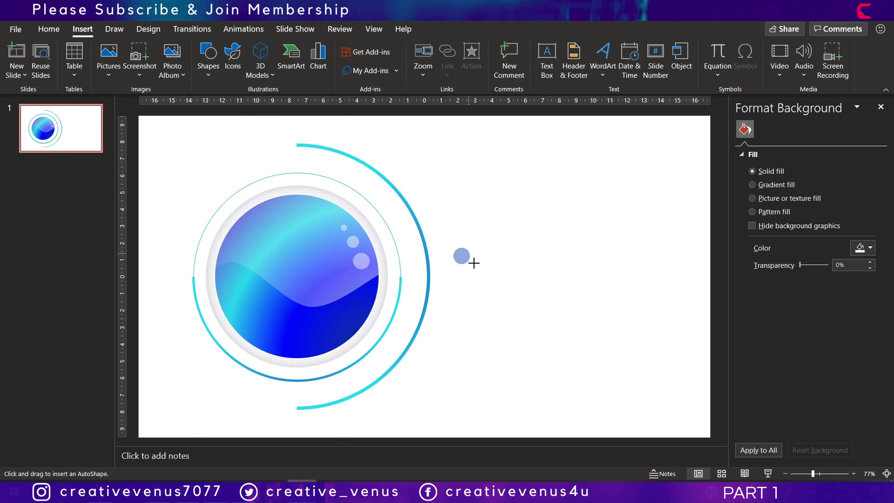
pyautogui.moveTo(474, 264)
pyautogui.mouseDown()
pyautogui.moveTo(478, 273)
pyautogui.moveTo(459, 247)
pyautogui.mouseUp()
# Give the small circle a linear blue-to-turquoise gradient fill at 45° with no outline.
pyautogui.click(753, 215)
pyautogui.scroll(-3, 768, 406)
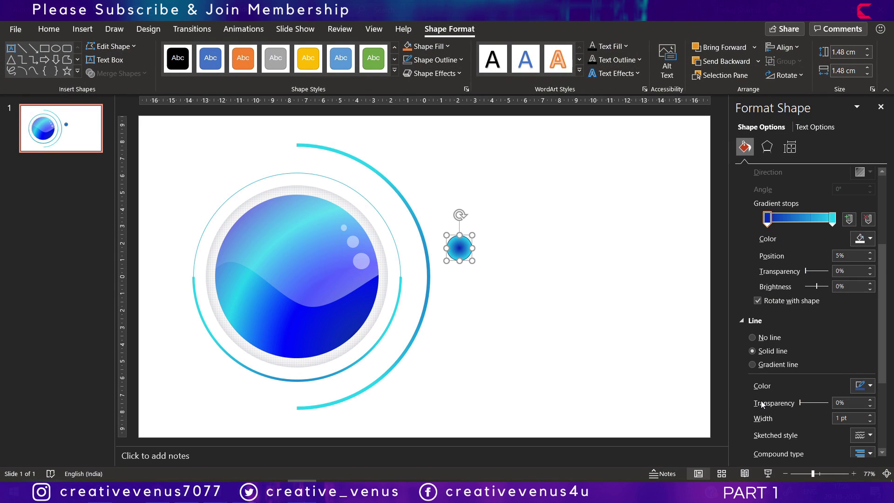
pyautogui.scroll(3, 792, 342)
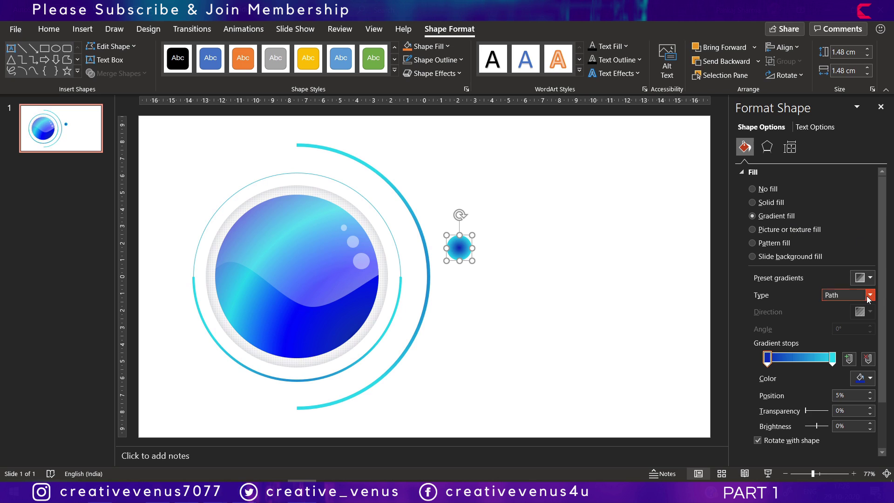
pyautogui.click(869, 296)
pyautogui.click(847, 307)
pyautogui.click(601, 296)
pyautogui.click(473, 264)
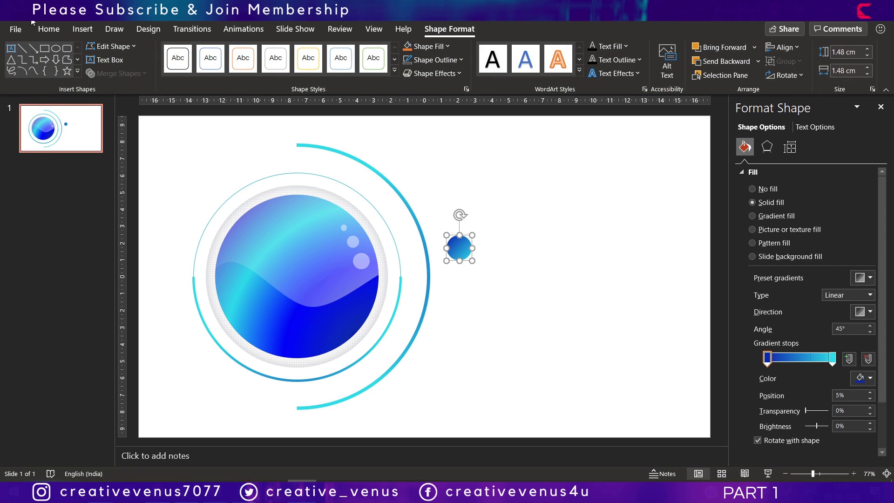
# Draw a rounded rectangle about 13.4 by 4.77 cm beside the outer arc and reduce its corner rounding.
pyautogui.click(82, 29)
pyautogui.click(208, 68)
pyautogui.click(259, 108)
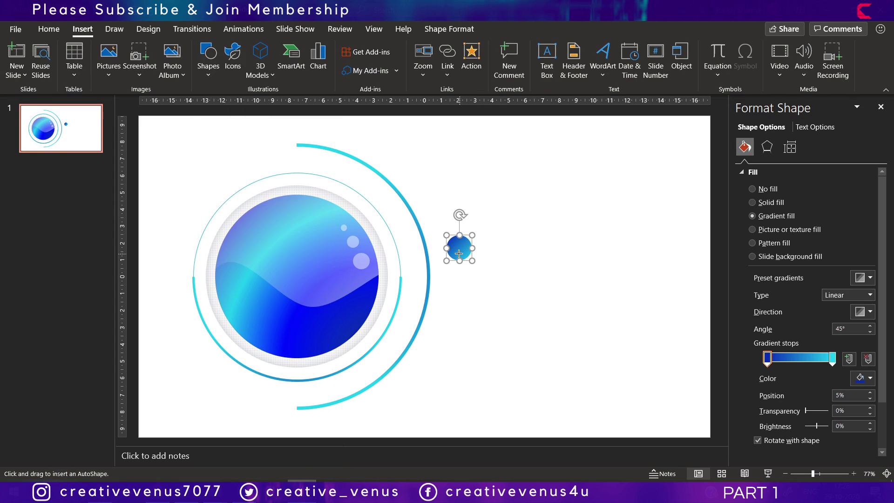
pyautogui.moveTo(459, 248); pyautogui.dragTo(683, 329)
pyautogui.moveTo(456, 288); pyautogui.dragTo(457, 289)
pyautogui.moveTo(547, 301); pyautogui.dragTo(543, 297)
pyautogui.moveTo(465, 244); pyautogui.dragTo(455, 244)
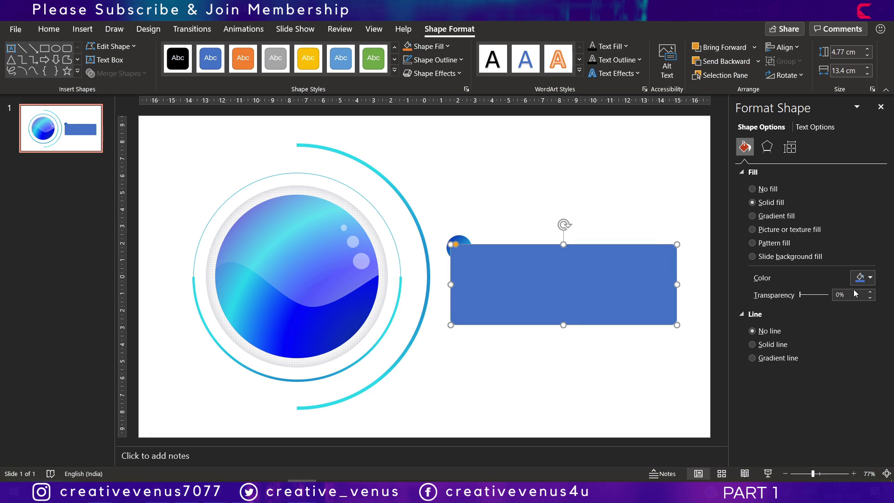
# Fill the rounded rectangle with a pale blue and send it behind the small circle.
pyautogui.click(867, 278)
pyautogui.click(841, 322)
pyautogui.moveTo(585, 278); pyautogui.dragTo(591, 281)
pyautogui.click(580, 353)
pyautogui.click(535, 288)
pyautogui.rightClick(536, 286)
pyautogui.click(478, 305)
pyautogui.click(524, 338)
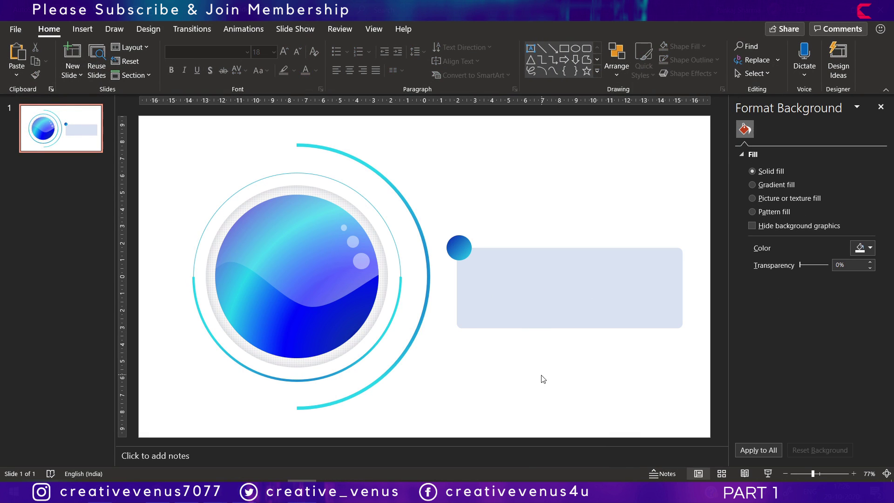
# Set the slide background to solid light gray and fill the rounded rectangle with white.
pyautogui.click(863, 248)
pyautogui.click(804, 305)
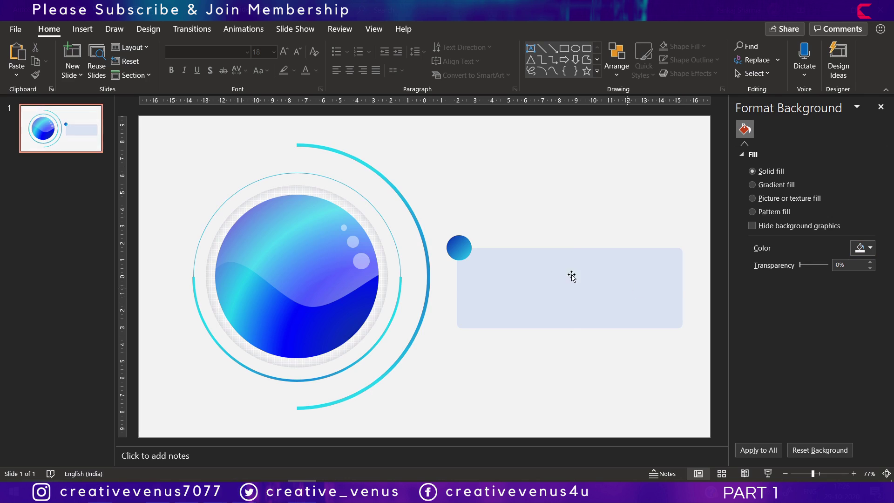
pyautogui.click(559, 270)
pyautogui.click(864, 277)
pyautogui.click(804, 307)
pyautogui.click(580, 386)
pyautogui.click(547, 281)
pyautogui.click(629, 202)
pyautogui.click(863, 247)
pyautogui.click(860, 309)
# Add a lower-right offset outer shadow to the white card, tint it blue, and increase its blur.
pyautogui.click(582, 281)
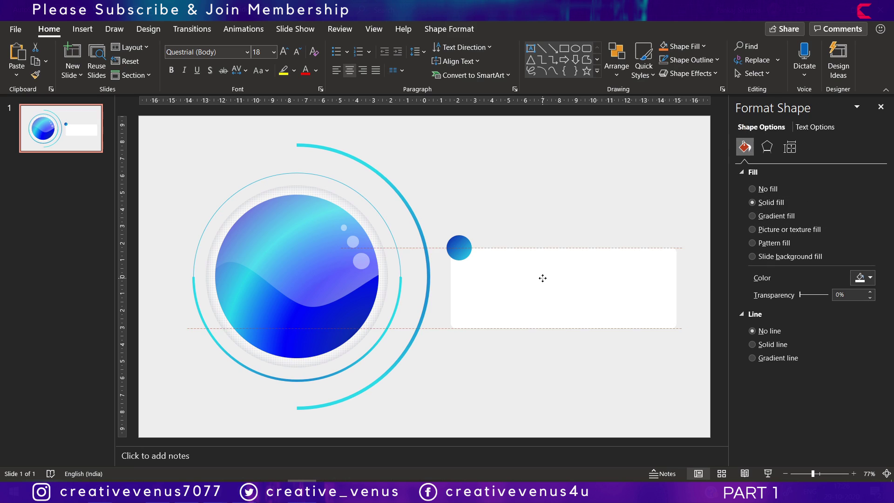
pyautogui.click(767, 147)
pyautogui.click(863, 187)
pyautogui.click(798, 283)
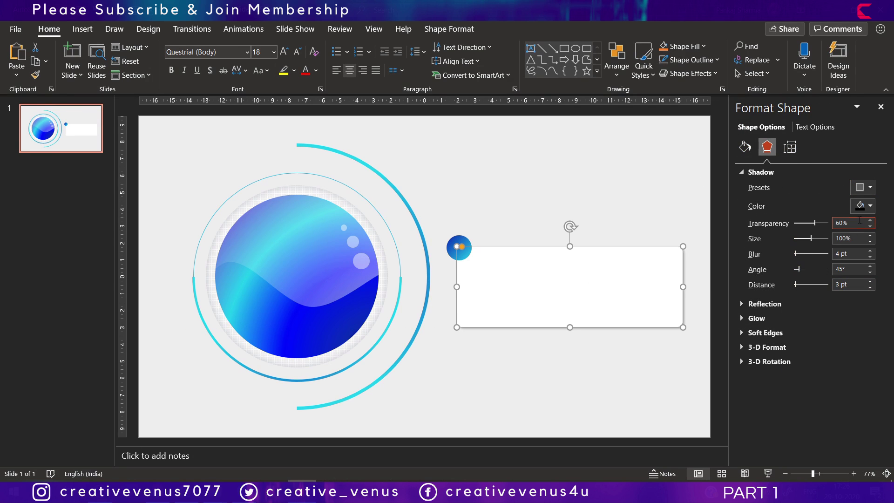
pyautogui.click(869, 208)
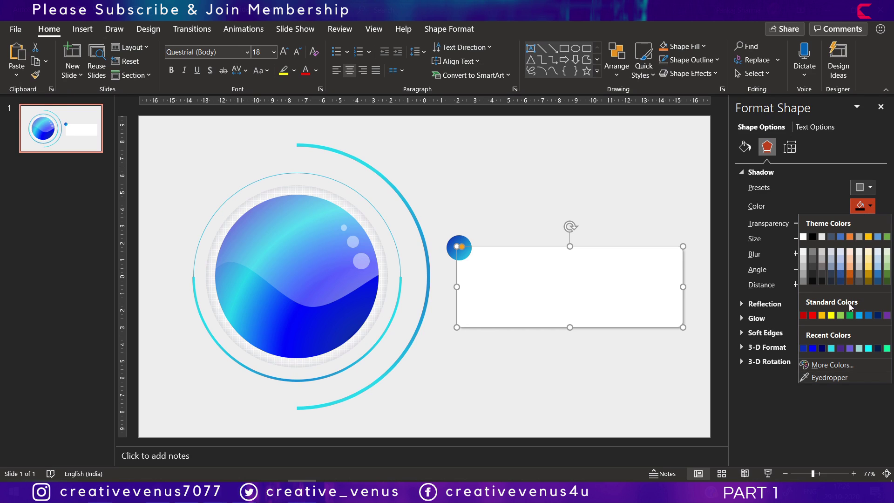
pyautogui.click(845, 274)
pyautogui.moveTo(798, 254); pyautogui.dragTo(801, 253)
pyautogui.click(541, 371)
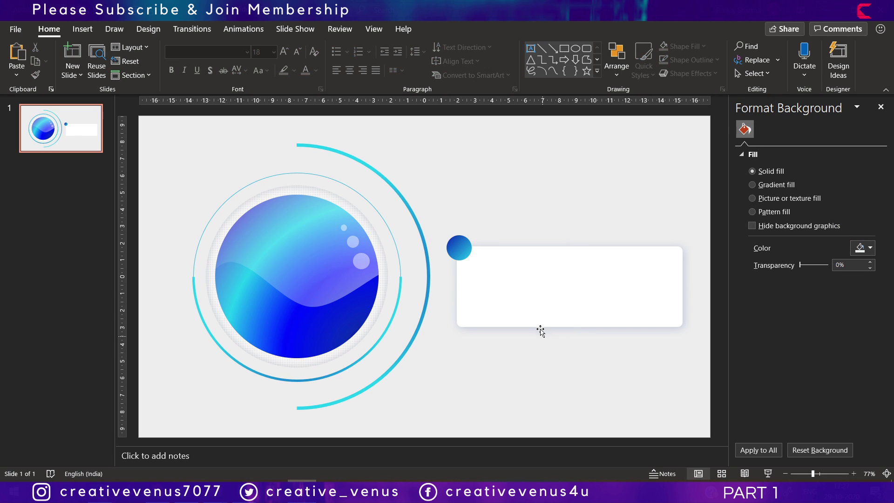
# Move the white card closer to the outer arc and fill the small circle on its corner with solid turquoise.
pyautogui.moveTo(533, 284); pyautogui.dragTo(514, 271)
pyautogui.moveTo(461, 248); pyautogui.dragTo(447, 278)
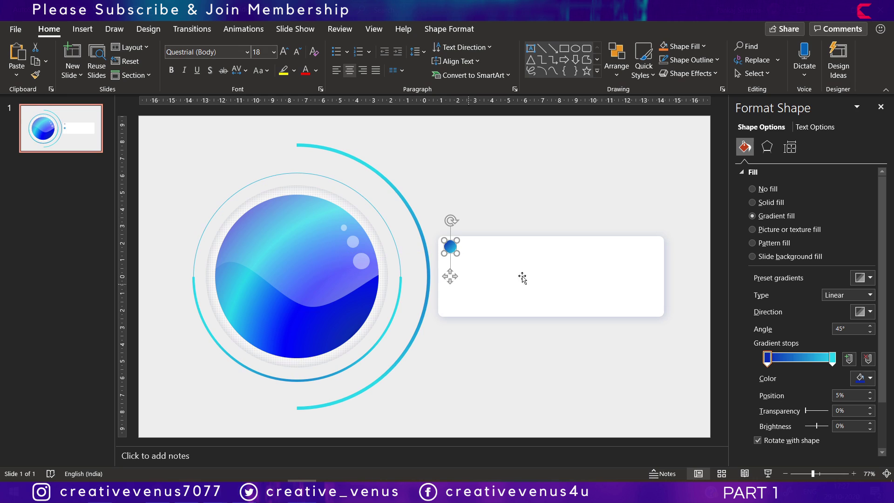
pyautogui.click(764, 202)
pyautogui.click(864, 277)
pyautogui.click(829, 404)
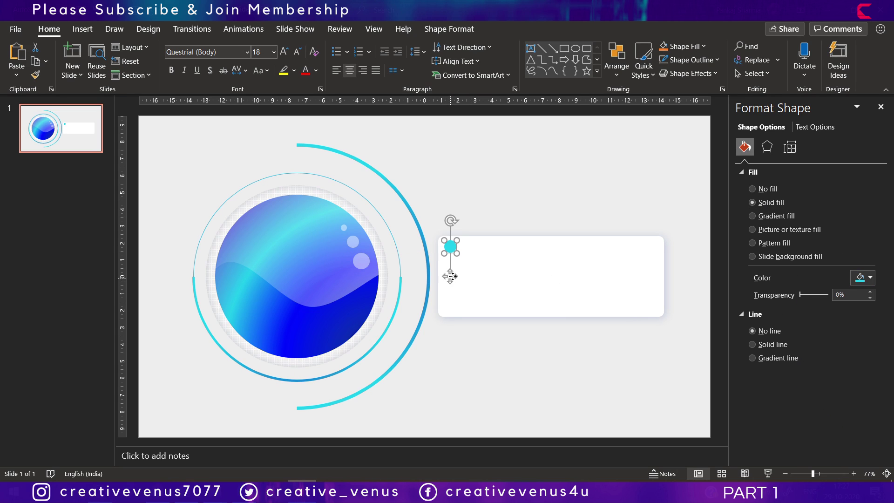
# Reduce the turquoise circle to 0.5 cm and nudge it into the card's upper-left corner.
pyautogui.moveTo(452, 277); pyautogui.dragTo(451, 275)
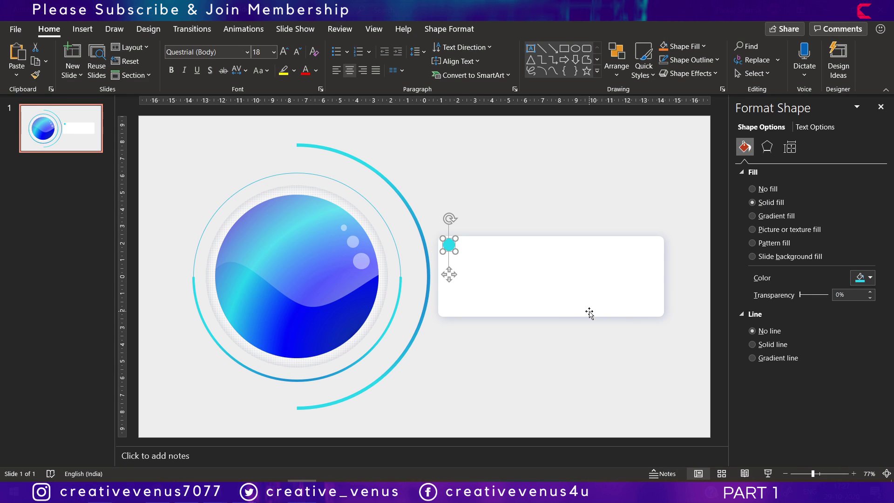
pyautogui.press('Left')
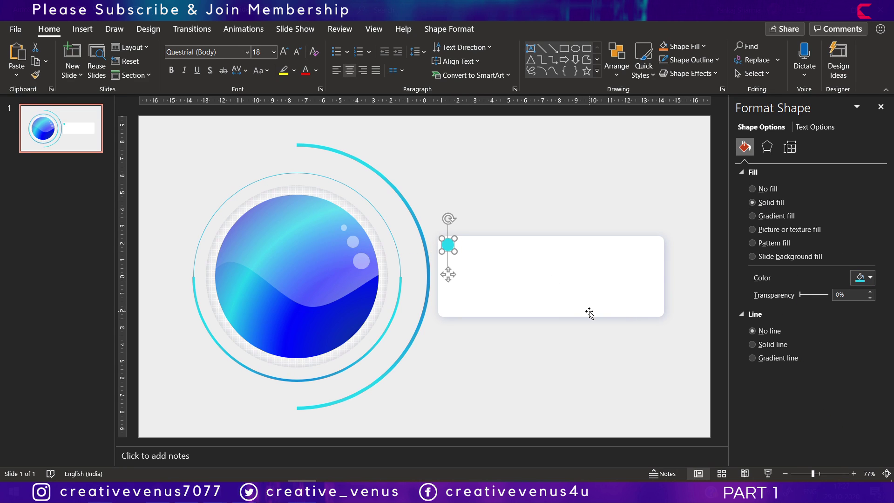
pyautogui.click(450, 29)
pyautogui.click(867, 74)
pyautogui.moveTo(447, 270); pyautogui.dragTo(448, 272)
pyautogui.hotkey('ctrl', 'Left')
pyautogui.click(640, 391)
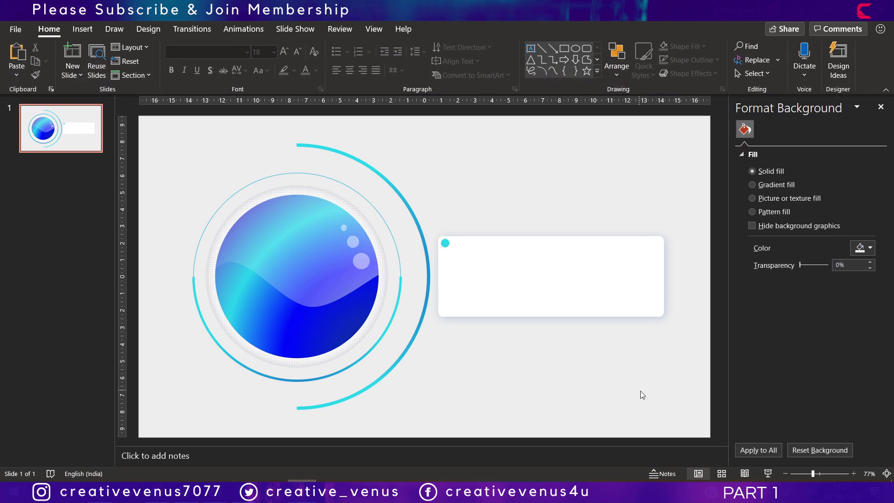
# Draw a rounded rectangle about 3.29 by 3.15 cm inside the card's left end, with slightly rounded corners and no outline.
pyautogui.click(83, 29)
pyautogui.click(208, 65)
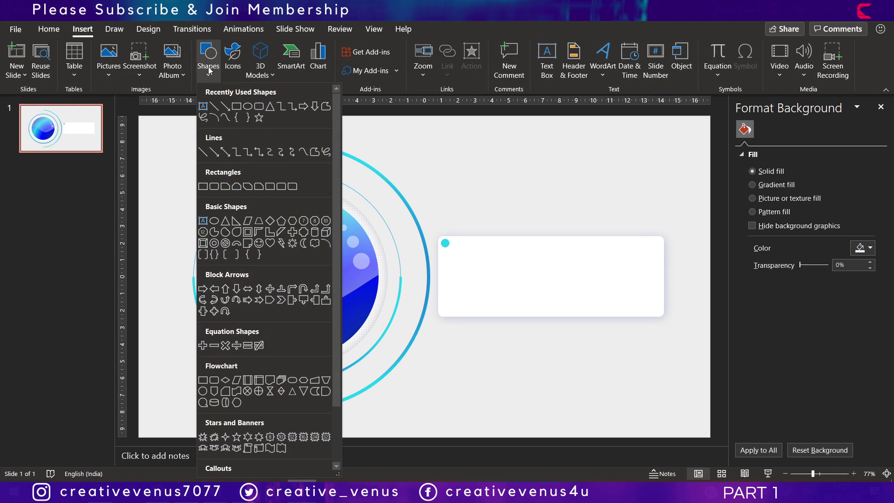
pyautogui.click(236, 107)
pyautogui.moveTo(446, 254); pyautogui.dragTo(501, 306)
pyautogui.moveTo(468, 282); pyautogui.dragTo(451, 249)
pyautogui.click(753, 331)
# Fill the small rounded rectangle with the orange spiral shell picture from the stock images.
pyautogui.click(777, 230)
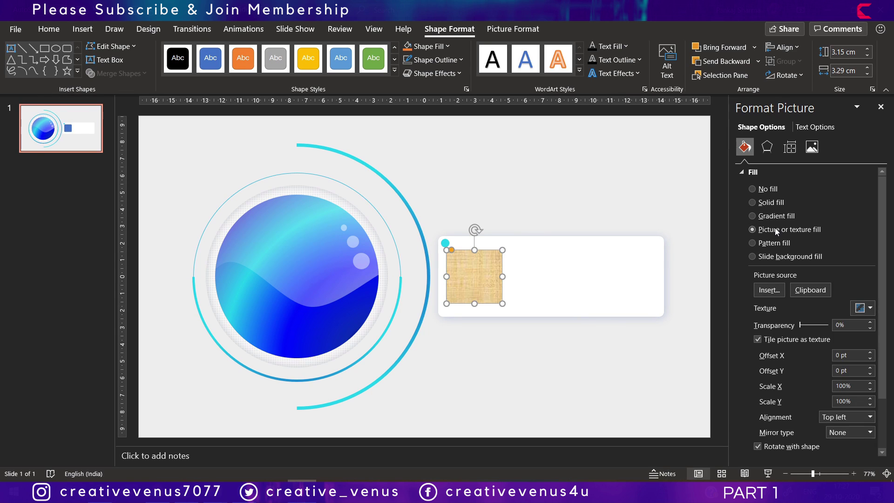
pyautogui.click(769, 290)
pyautogui.click(336, 244)
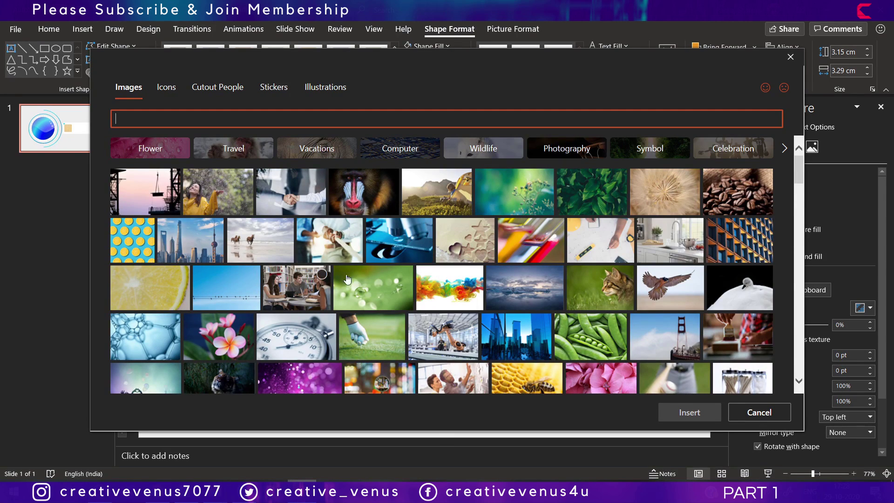
pyautogui.scroll(-2, 605, 322)
pyautogui.scroll(-3, 610, 331)
pyautogui.click(213, 242)
pyautogui.click(701, 413)
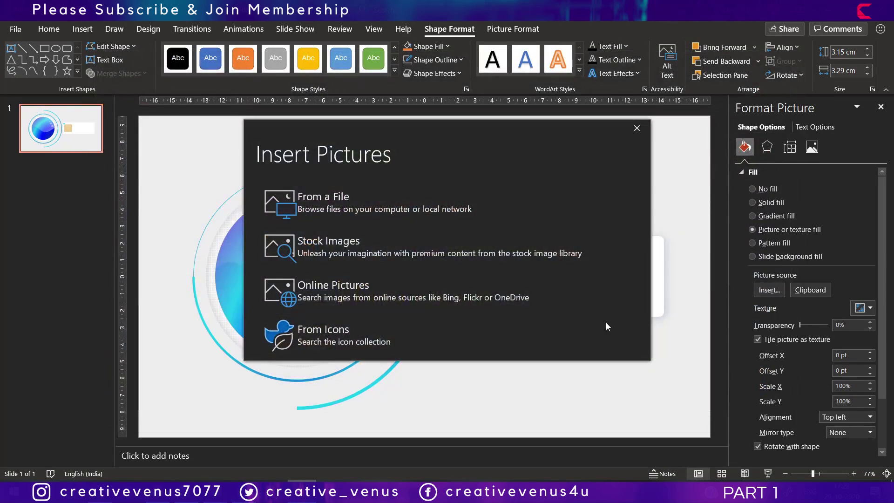
pyautogui.click(577, 355)
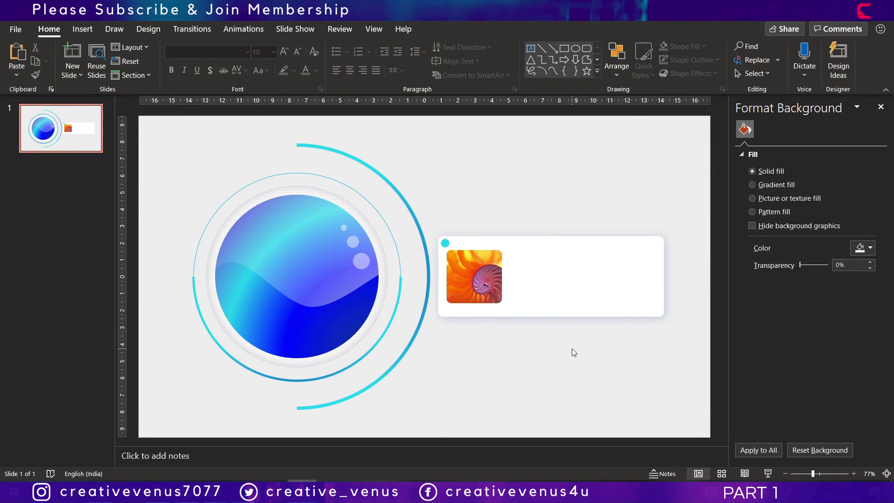
# Shift the picture slightly right within the card and move the turquoise dot between the two arcs, level with the card's middle.
pyautogui.click(475, 275)
pyautogui.moveTo(475, 276); pyautogui.dragTo(477, 275)
pyautogui.click(446, 242)
pyautogui.moveTo(446, 243); pyautogui.dragTo(443, 308)
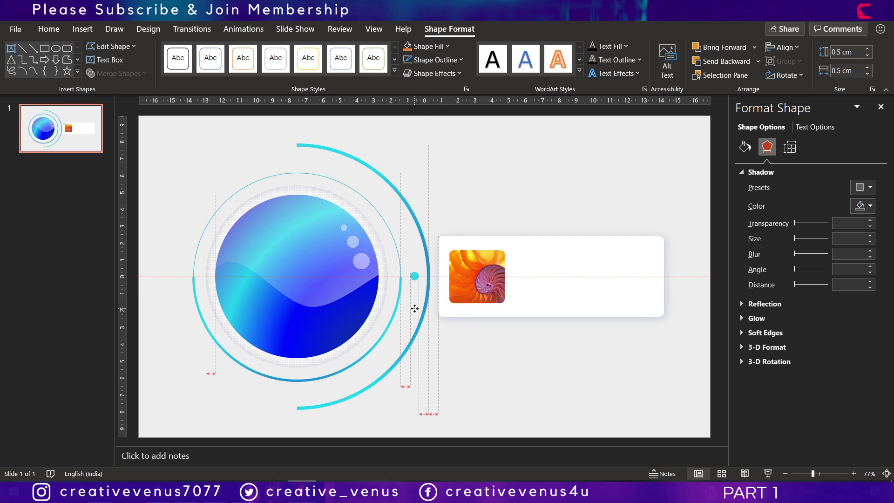
pyautogui.moveTo(414, 308); pyautogui.dragTo(415, 308)
pyautogui.click(534, 366)
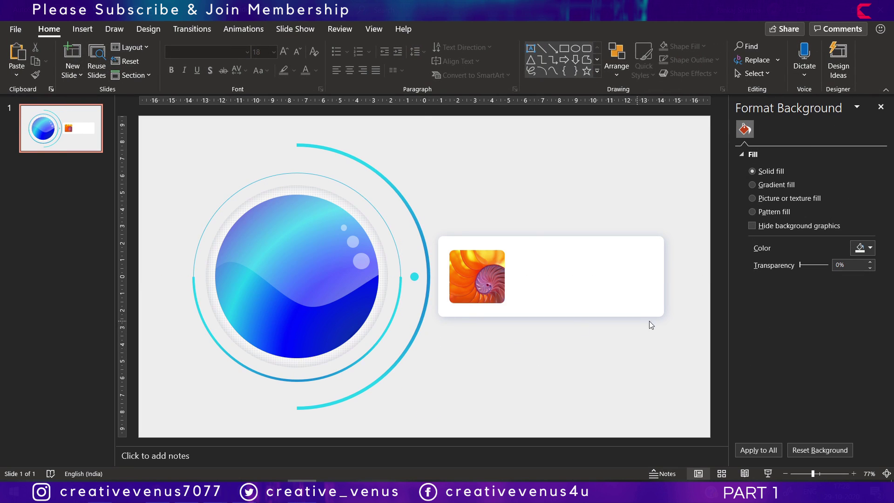
pyautogui.moveTo(689, 339); pyautogui.dragTo(427, 214)
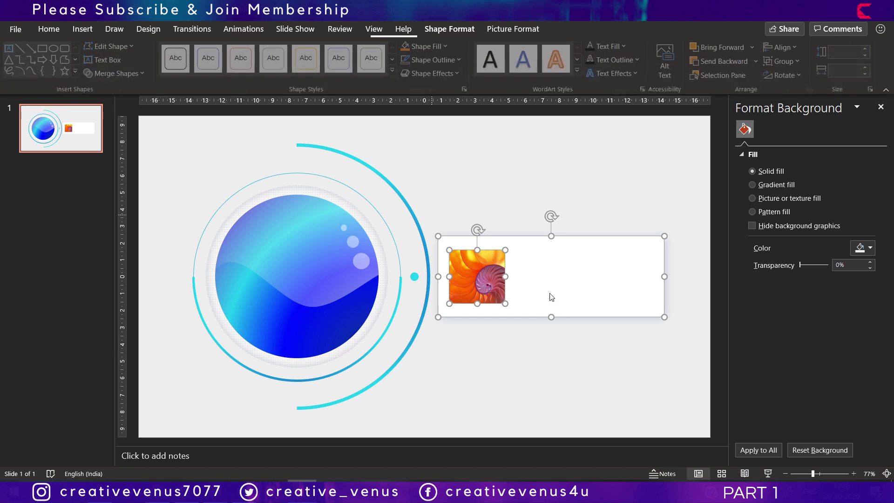
pyautogui.click(590, 335)
# Add a text box reading "Title Here" to the right of the picture on the card.
pyautogui.click(83, 28)
pyautogui.click(548, 58)
pyautogui.moveTo(518, 252); pyautogui.dragTo(636, 257)
pyautogui.write('Title Here')
# Format the card title as uppercase 14 pt text with wide character spacing.
pyautogui.hotkey('ctrl', 'a')
pyautogui.click(261, 70)
pyautogui.click(289, 126)
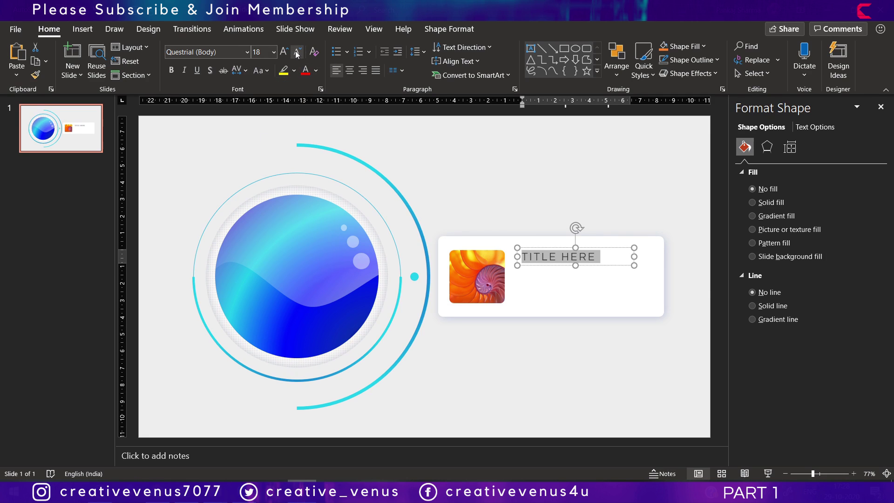
pyautogui.click(297, 52)
pyautogui.click(297, 52)
pyautogui.click(284, 51)
# Duplicate the title text box below the title and replace its text with one generated lorem ipsum paragraph.
pyautogui.moveTo(531, 248); pyautogui.dragTo(532, 278)
pyautogui.click(543, 268)
pyautogui.tripleClick(536, 274)
pyautogui.write('=lorem(1')
pyautogui.press('Return')
# Set the lorem ipsum text to normal character spacing and 10.5 pt.
pyautogui.hotkey('ctrl', 'a')
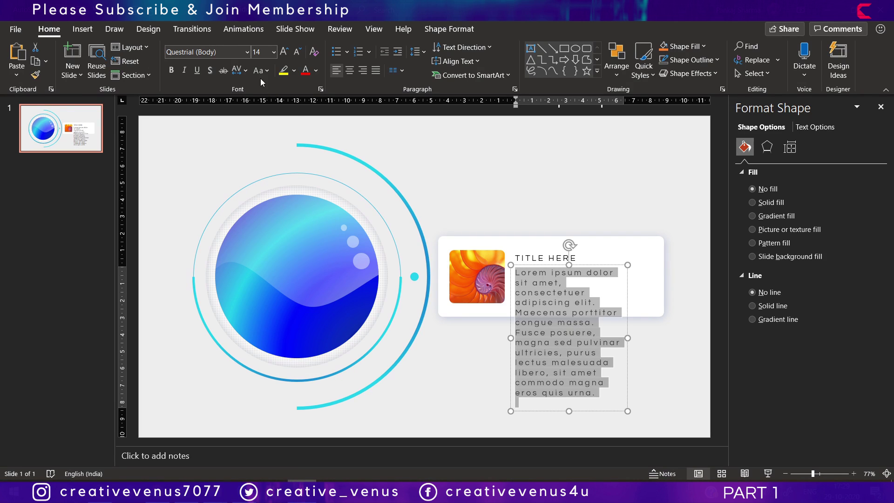
pyautogui.click(244, 70)
pyautogui.click(254, 118)
pyautogui.click(297, 52)
pyautogui.click(297, 52)
pyautogui.click(297, 52)
# Trim the lorem ipsum text so it ends at "congue massa" and fit its text box under the title.
pyautogui.click(588, 286)
pyautogui.moveTo(612, 284); pyautogui.dragTo(628, 359)
pyautogui.press('Delete')
pyautogui.moveTo(626, 279)
pyautogui.mouseDown()
pyautogui.moveTo(643, 278)
pyautogui.moveTo(612, 269)
pyautogui.mouseUp()
# Group the title with the body text and align the group to the card's vertical middle.
pyautogui.keyDown('ctrl'); pyautogui.click(555, 257); pyautogui.keyUp('ctrl')
pyautogui.hotkey('ctrl', 'g')
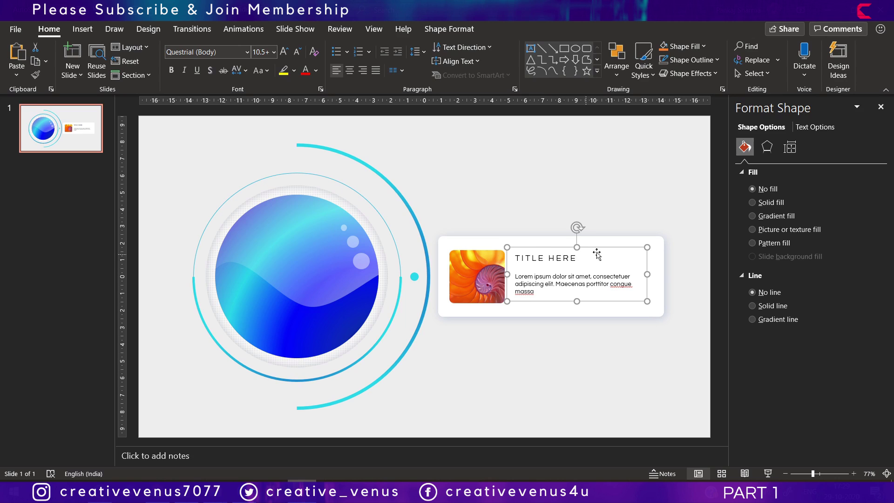
pyautogui.keyDown('ctrl'); pyautogui.click(610, 244); pyautogui.keyUp('ctrl')
pyautogui.click(449, 28)
pyautogui.click(783, 44)
pyautogui.click(799, 130)
pyautogui.click(604, 321)
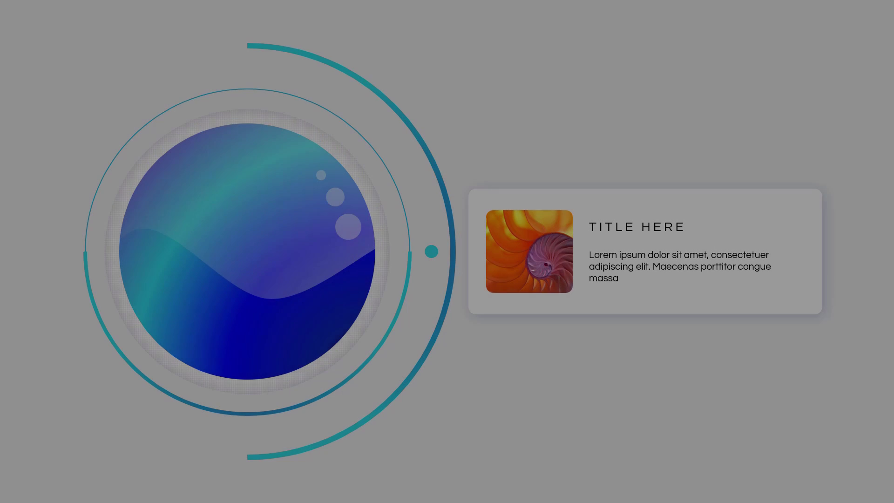